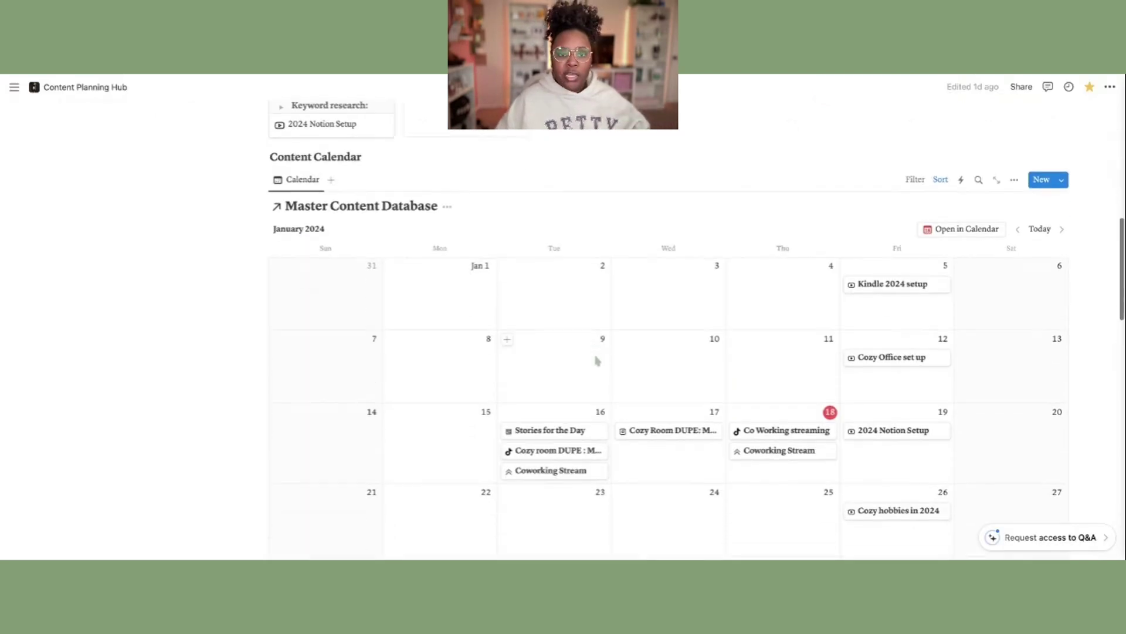
Step: Open the Master Content Database's content calendar in Notion Calendar
scroll(599, 361, "down", 1)
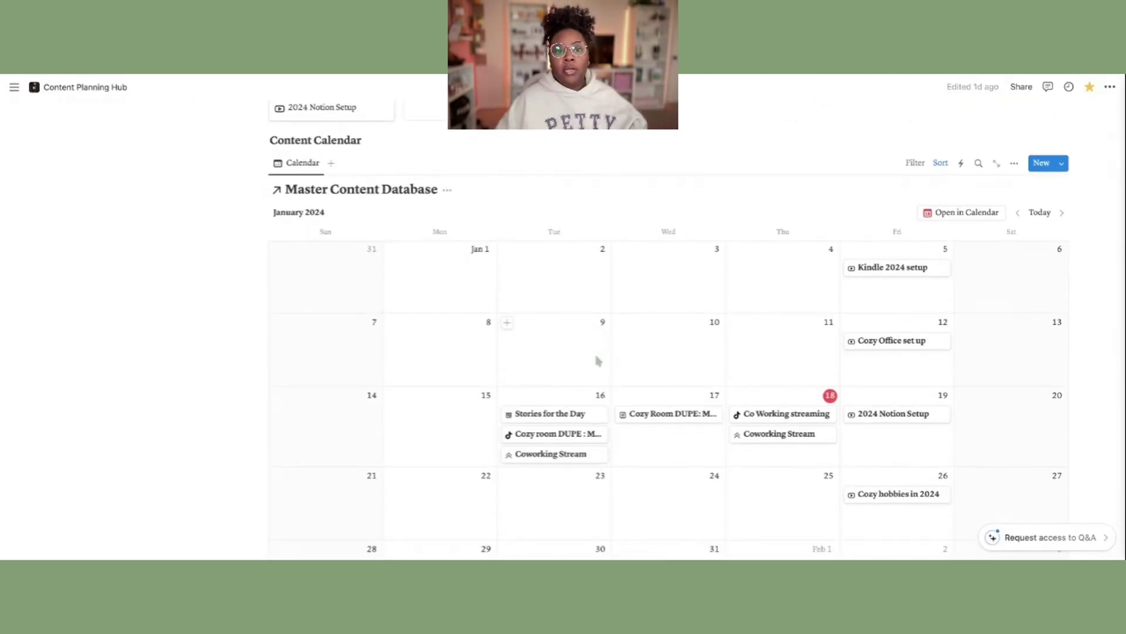
scroll(598, 361, "down", 2)
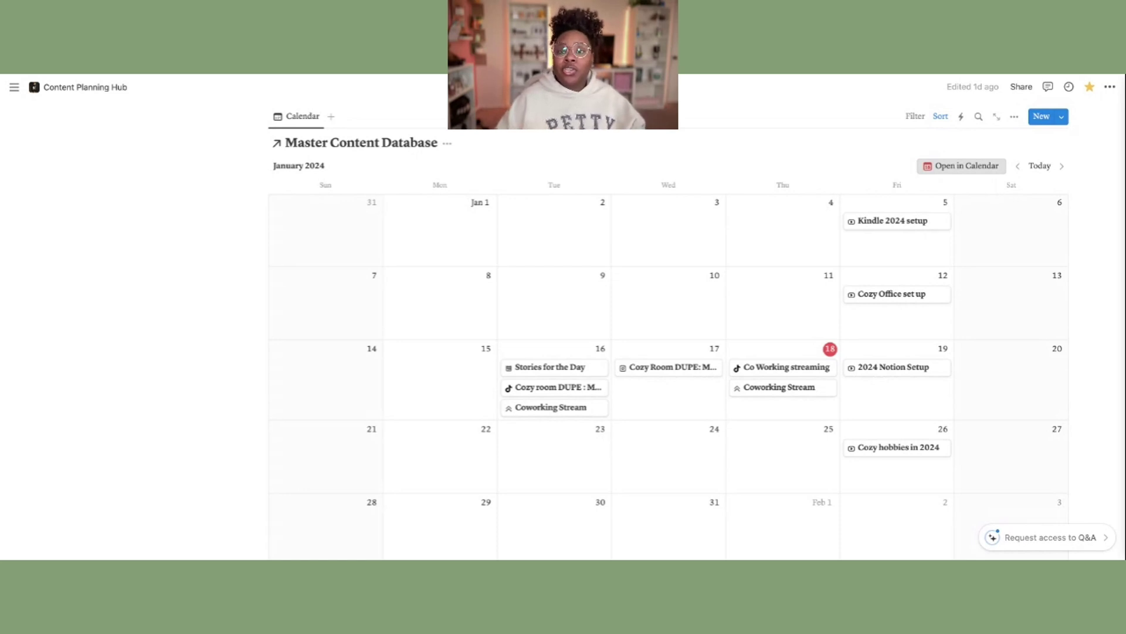
left_click(953, 166)
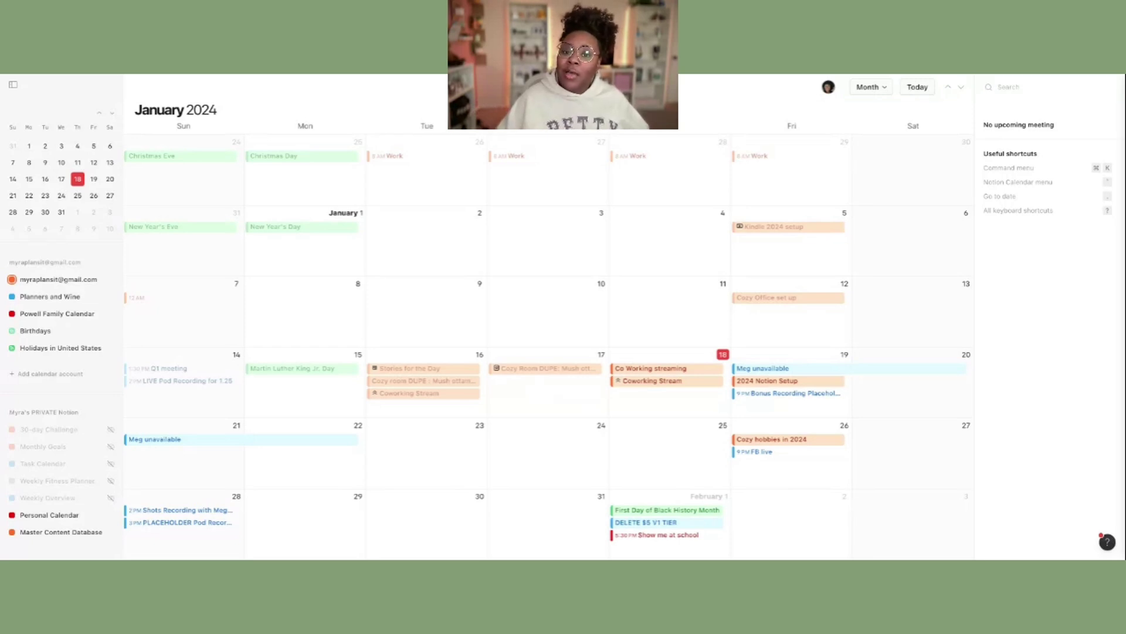
Step: Create an event on January 17 and attach a new Notion page titled Gaming Stream, located in Content Planning Hub
right_click(538, 388)
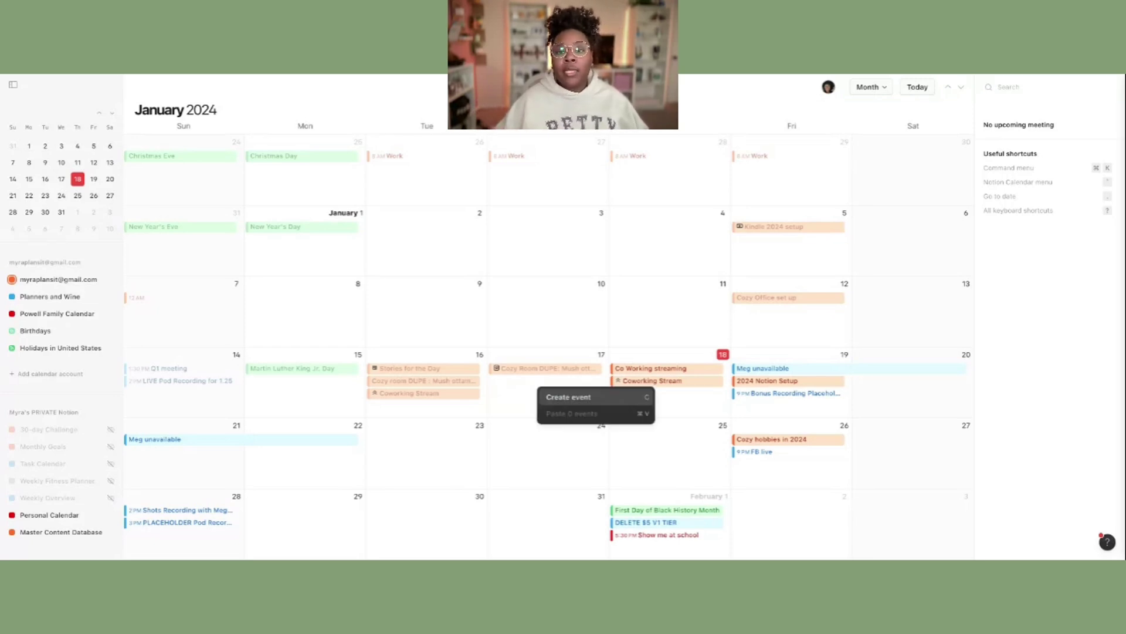
left_click(567, 397)
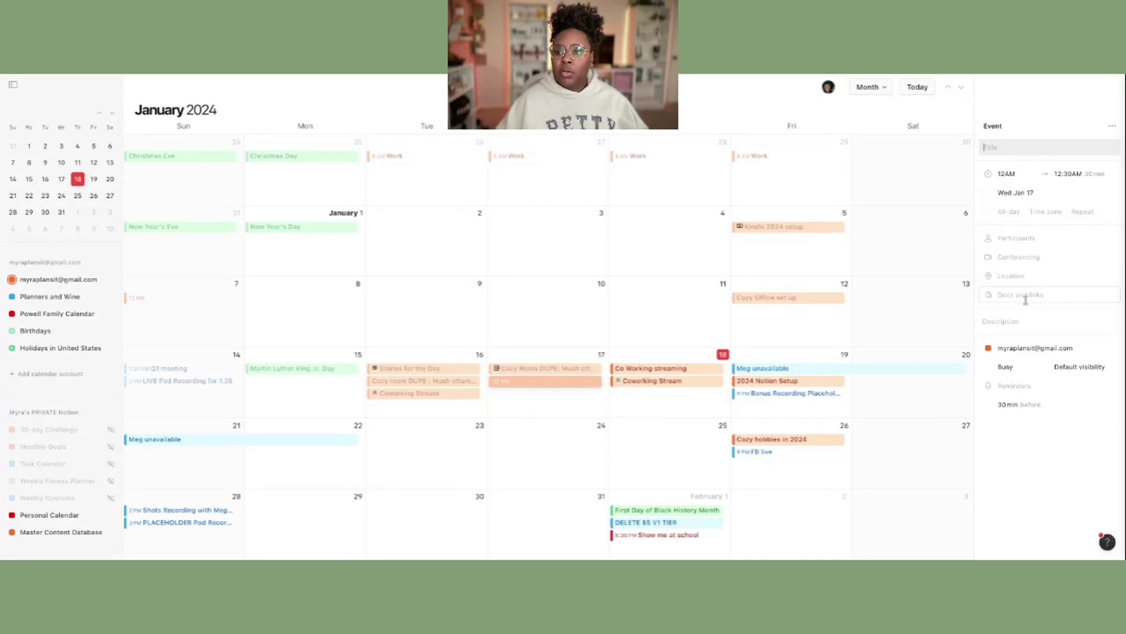
left_click(1011, 295)
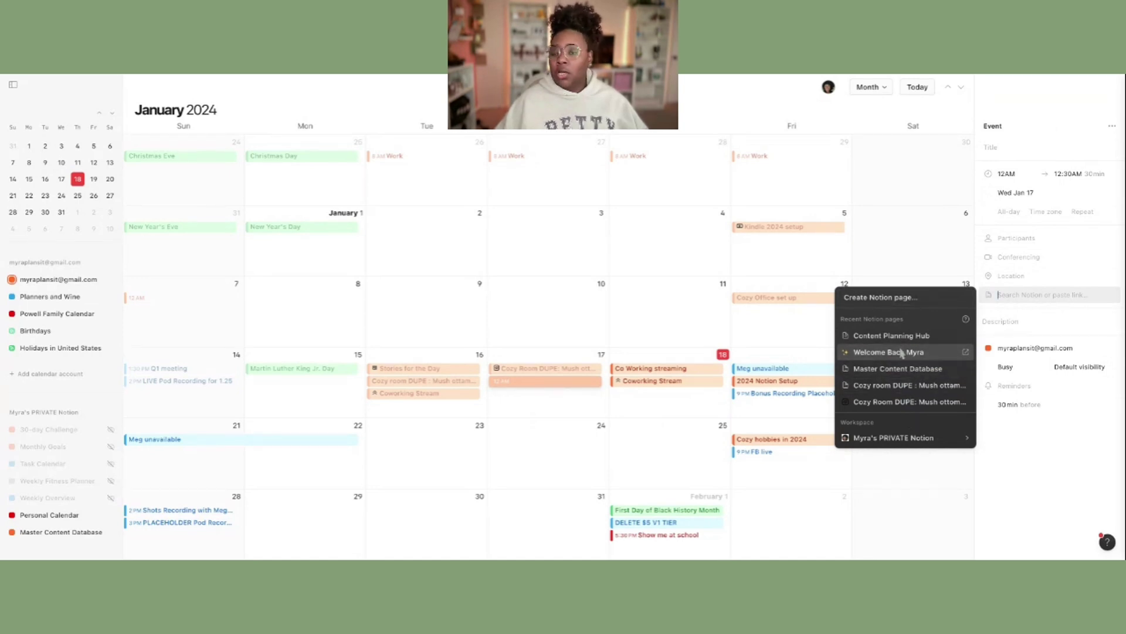
left_click(908, 302)
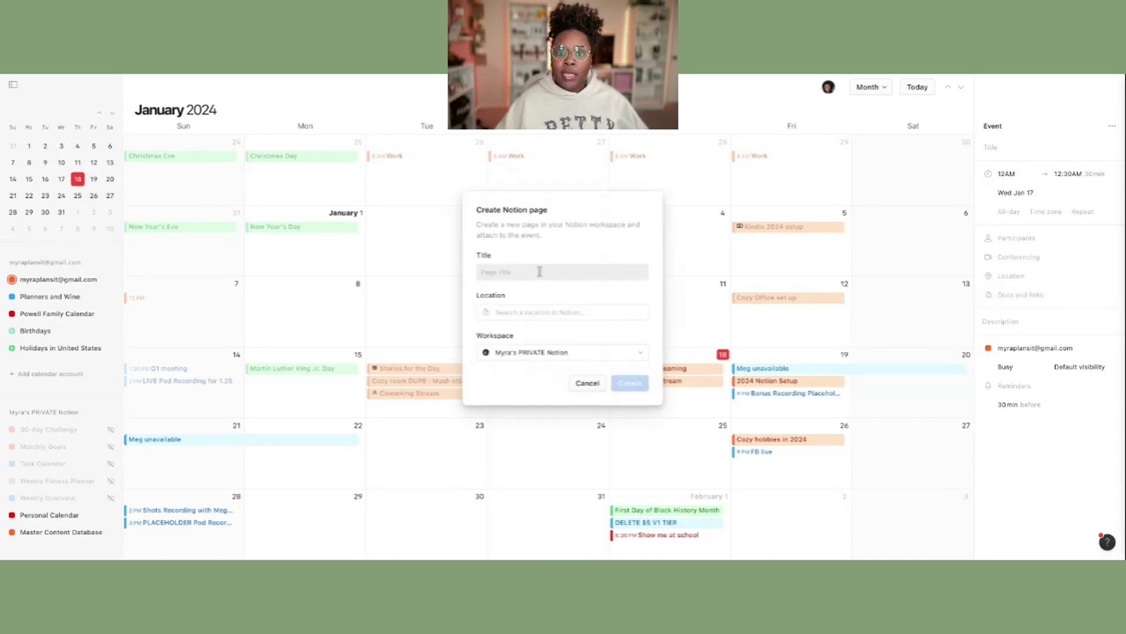
type("Gaming Stream")
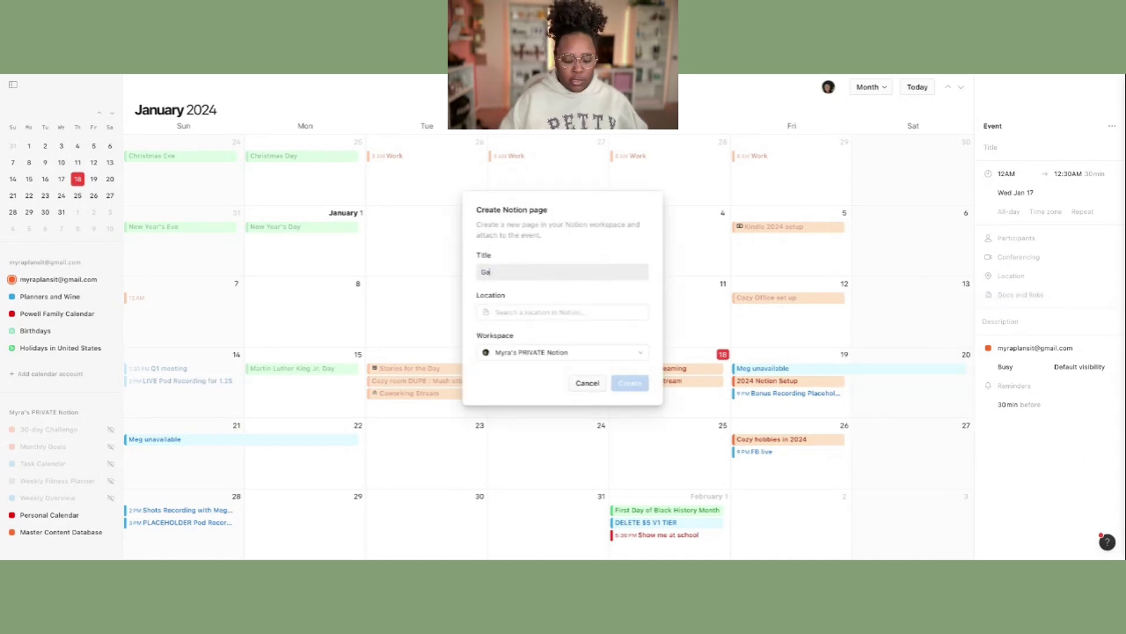
left_click(582, 312)
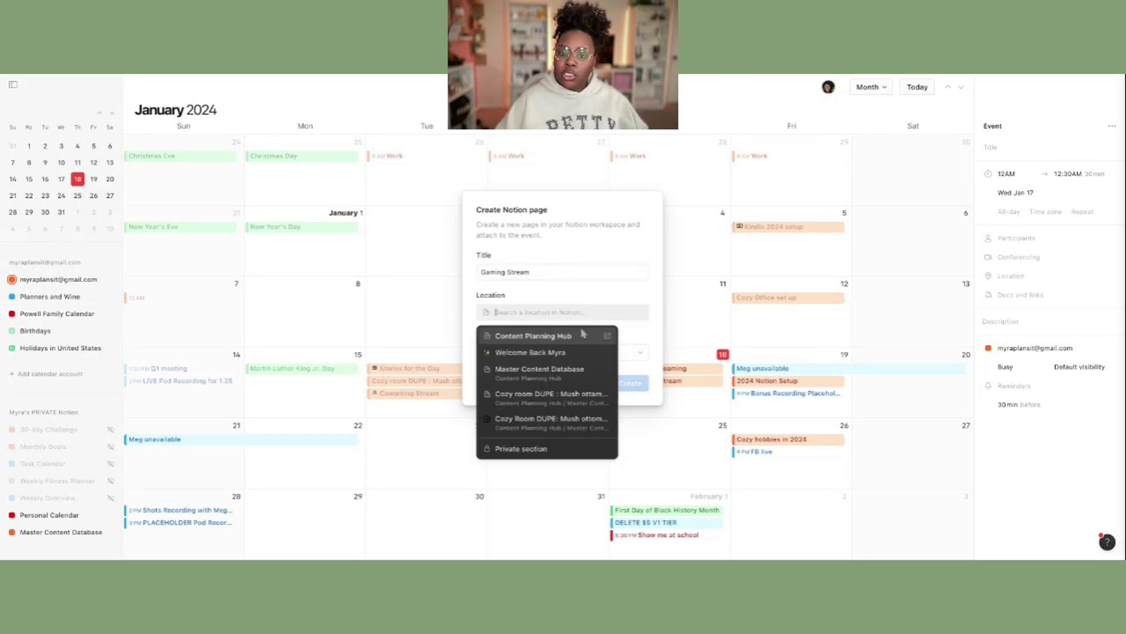
left_click(565, 337)
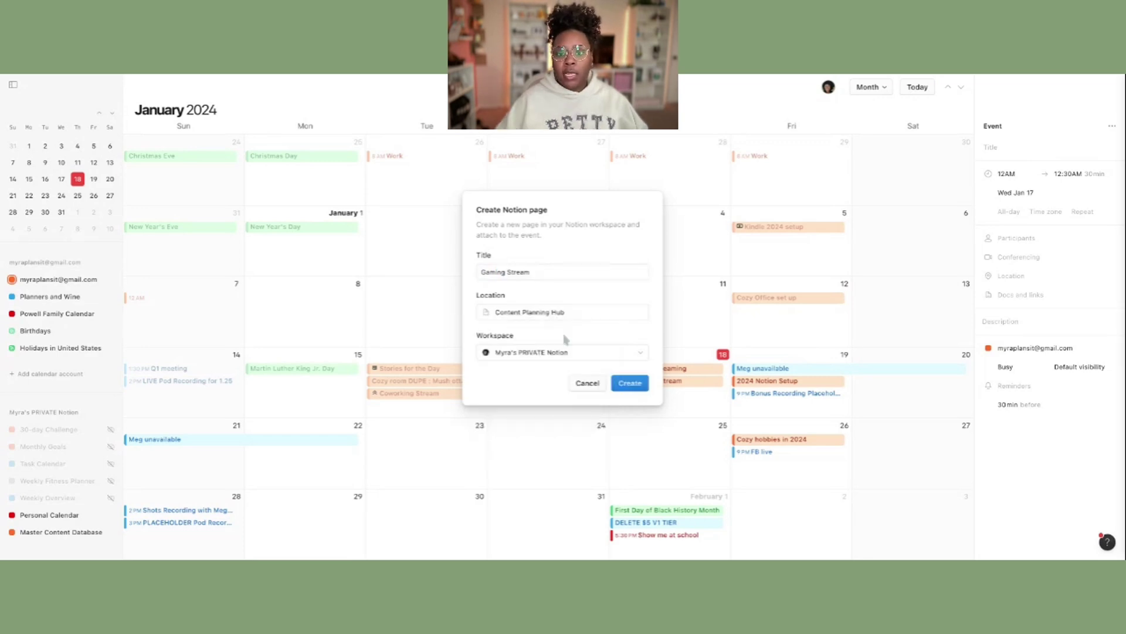
left_click(576, 312)
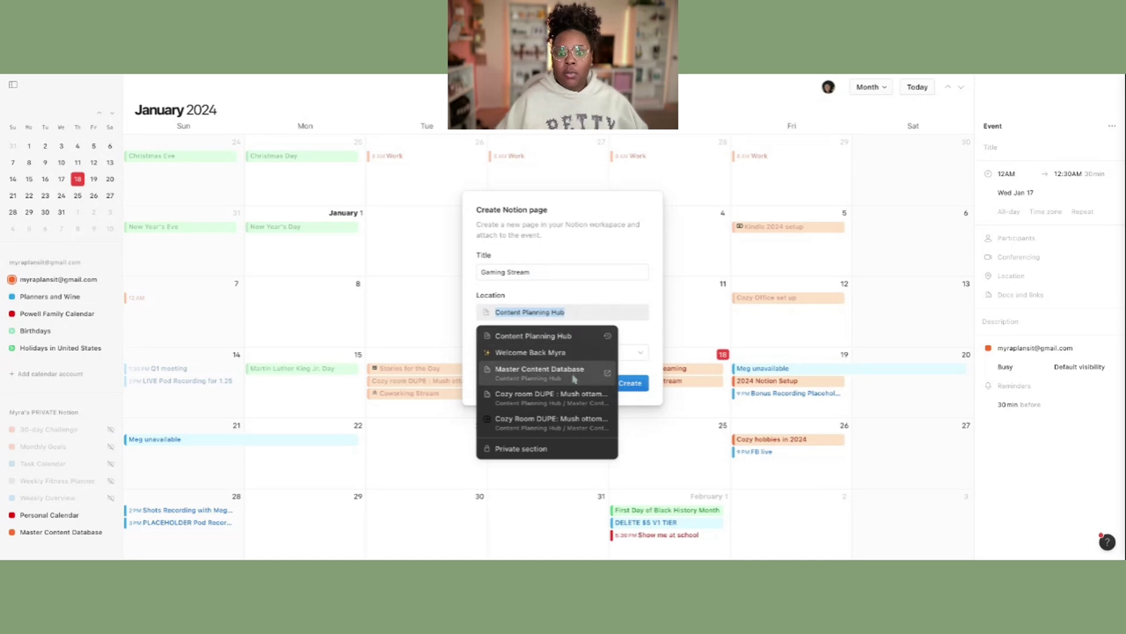
left_click(577, 300)
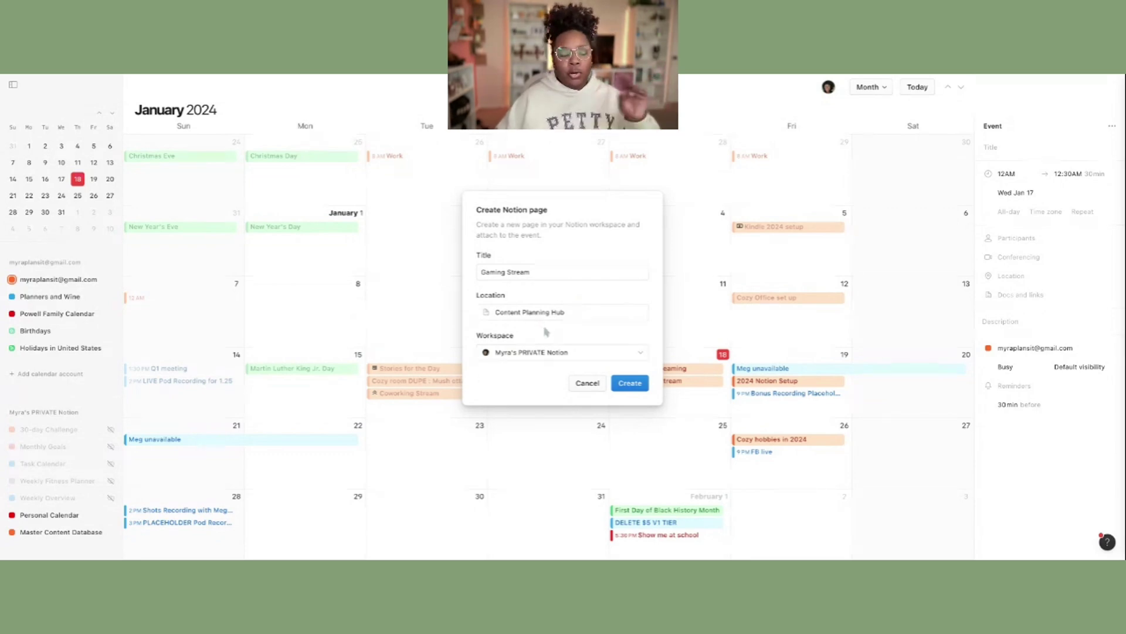
left_click(636, 385)
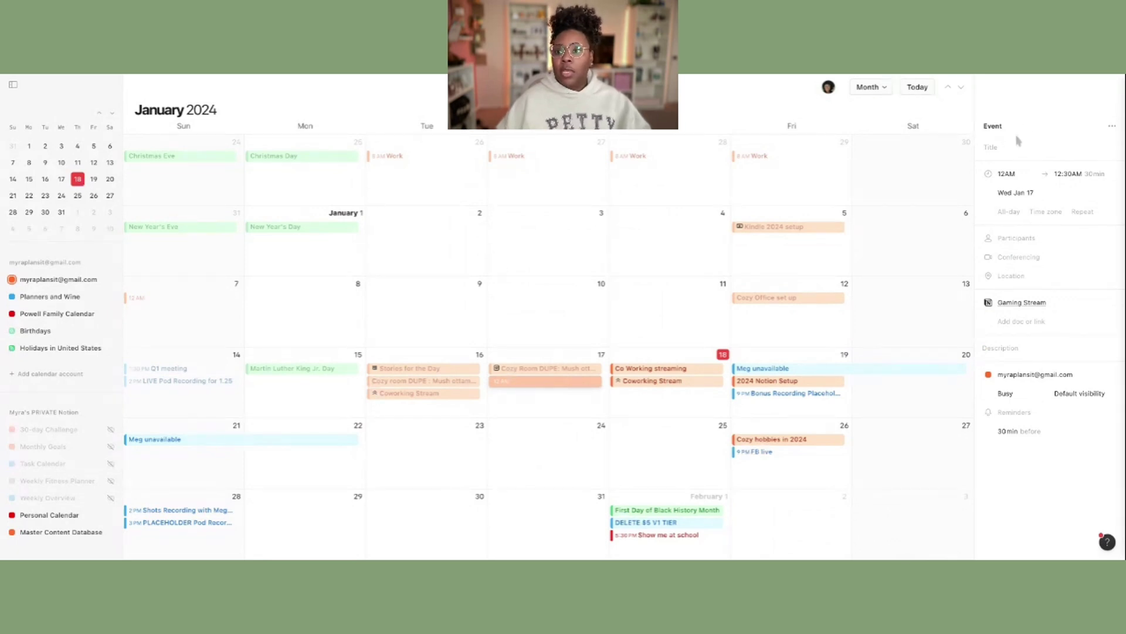
Step: Title the January 17 event Gaming Stream, make it an all-day event, and close its details
left_click(995, 150)
type("Gaming")
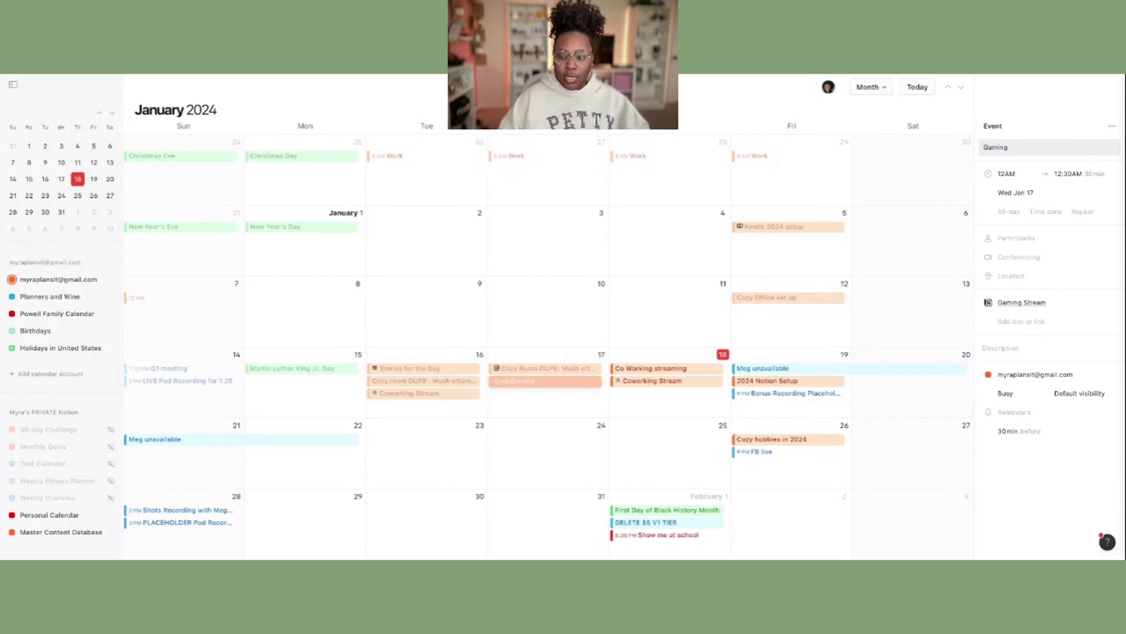
type(" Stream")
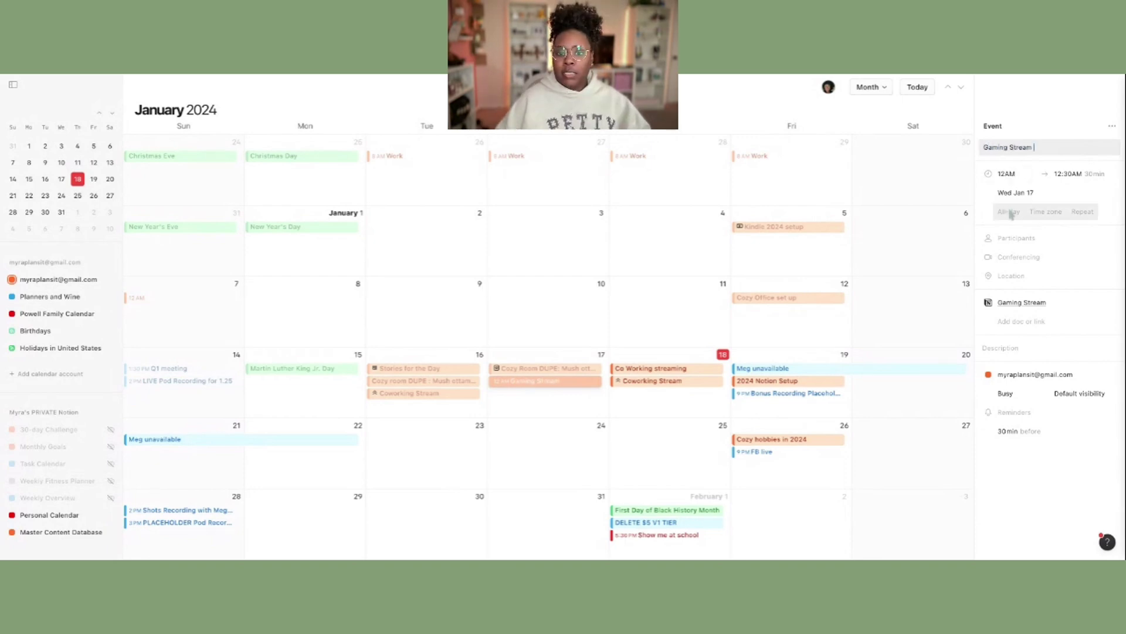
left_click(1016, 177)
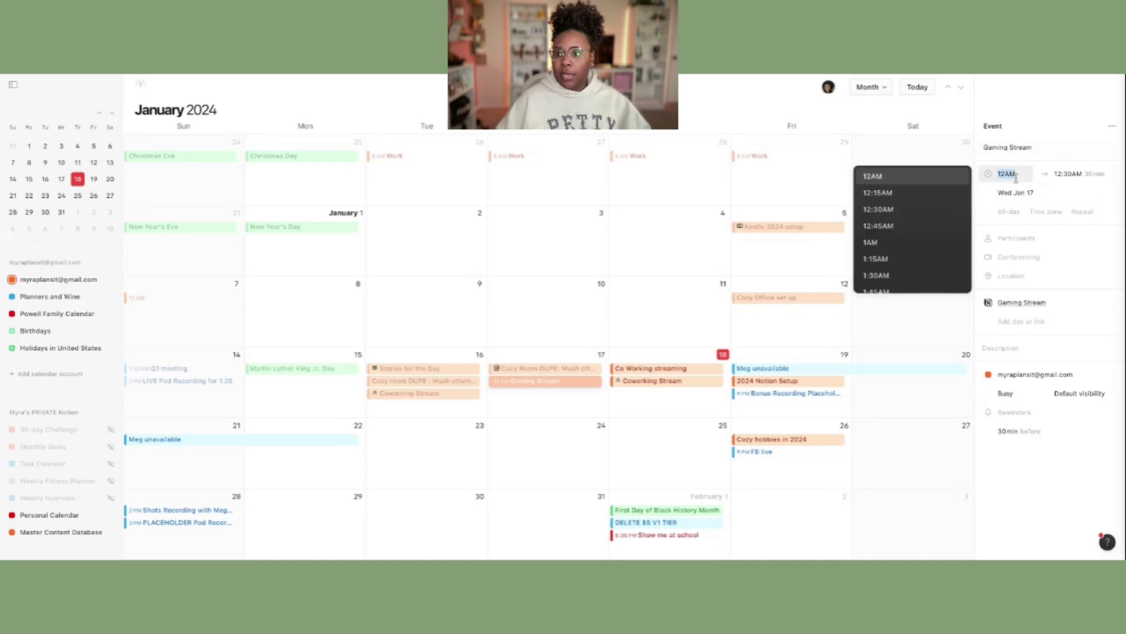
left_click(990, 213)
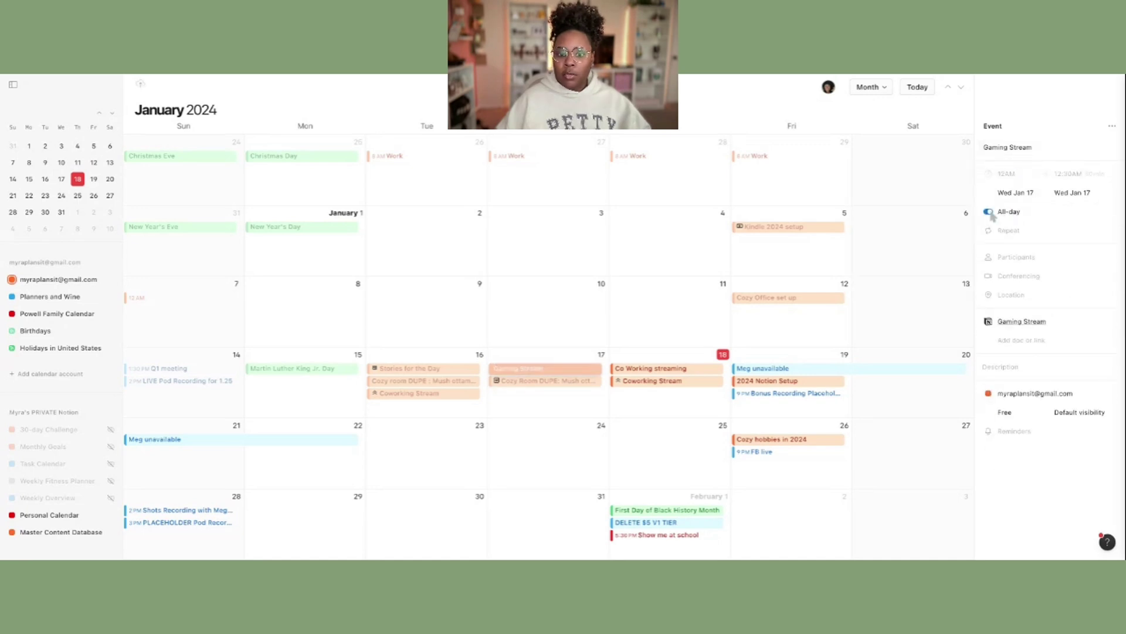
left_click(1016, 256)
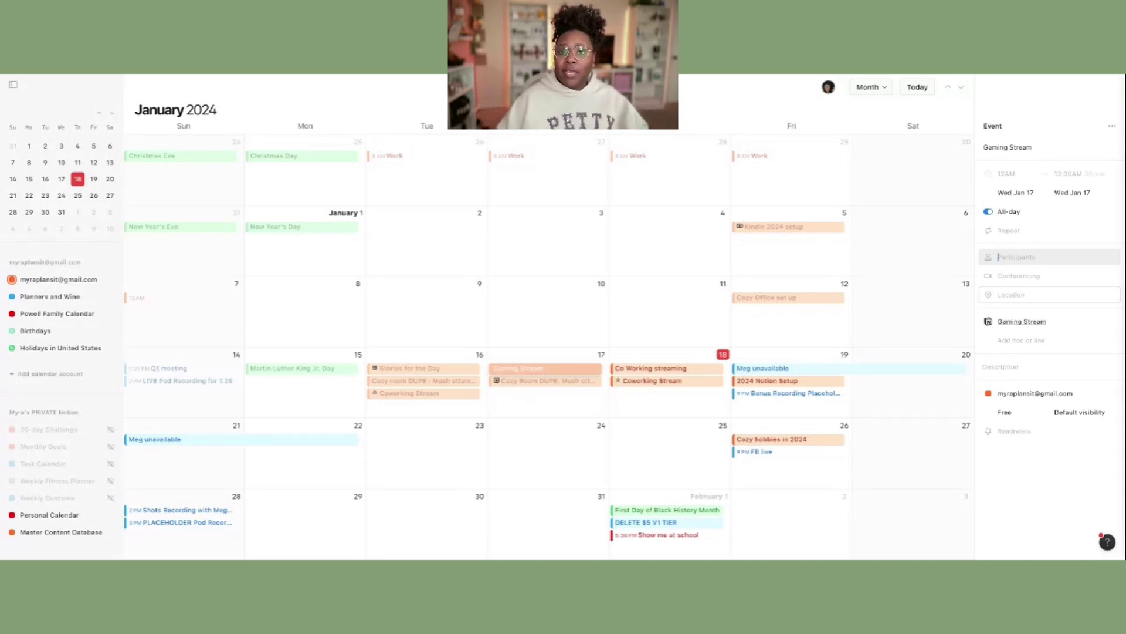
key("Escape")
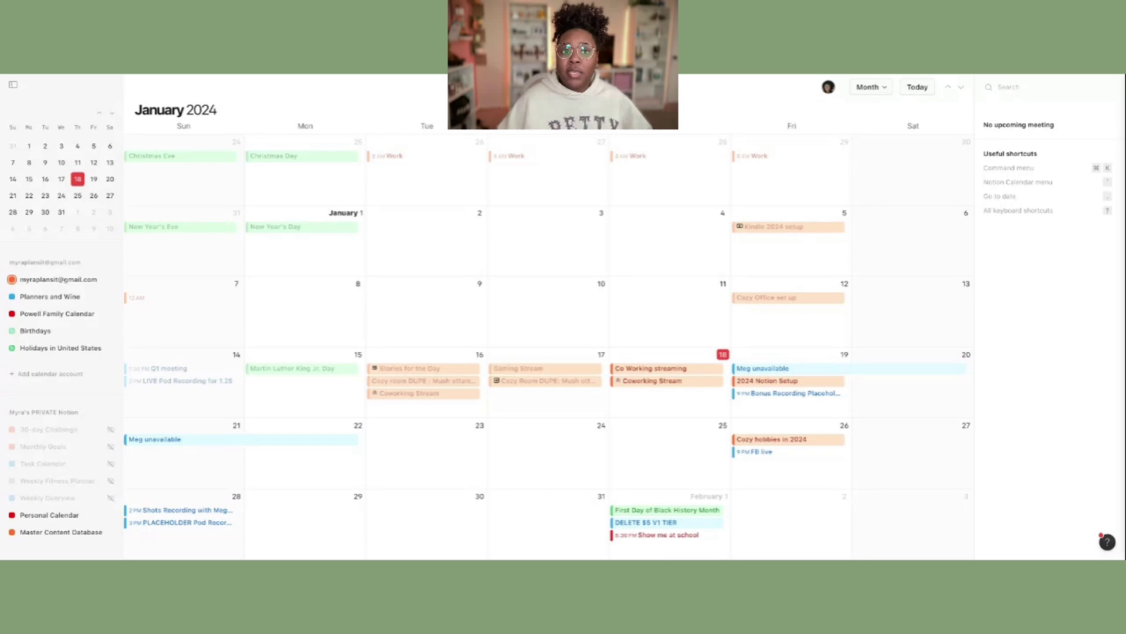
Step: Switch to the Content Planning Hub in Notion and open the Gaming Stream entry on January 17 of the content calendar
key("super+Tab")
scroll(694, 319, "down", 2)
scroll(694, 320, "up", 4)
scroll(694, 319, "up", 2)
scroll(694, 319, "down", 6)
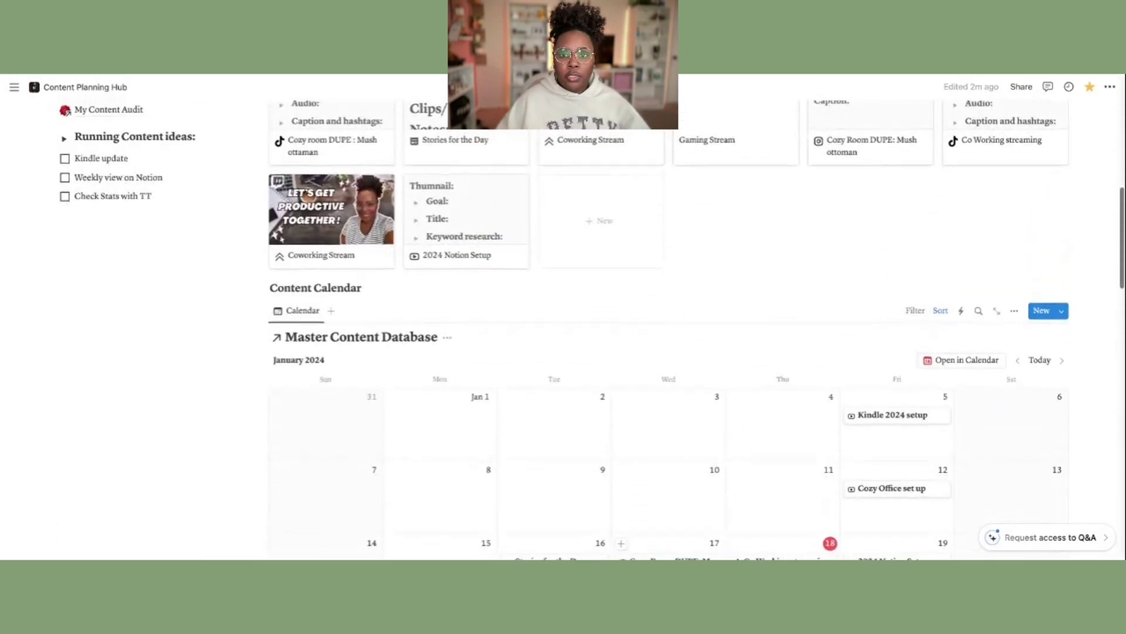
scroll(659, 291, "up", 1)
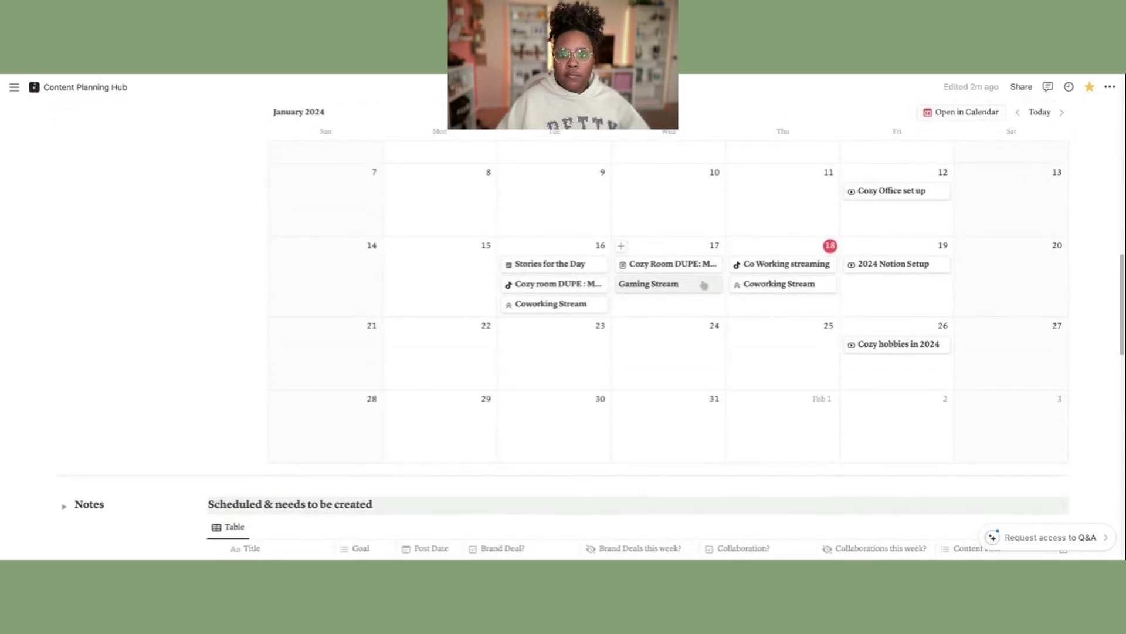
left_click(650, 289)
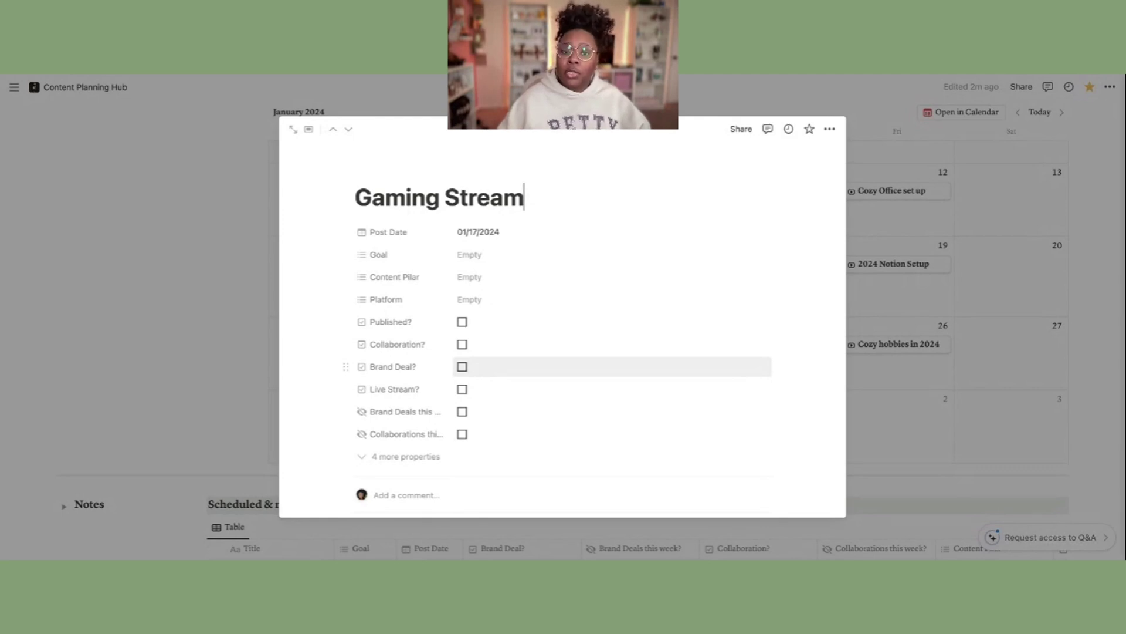
Step: Review the Gaming Stream page's properties and available content templates, and close the page
scroll(470, 299, "down", 1)
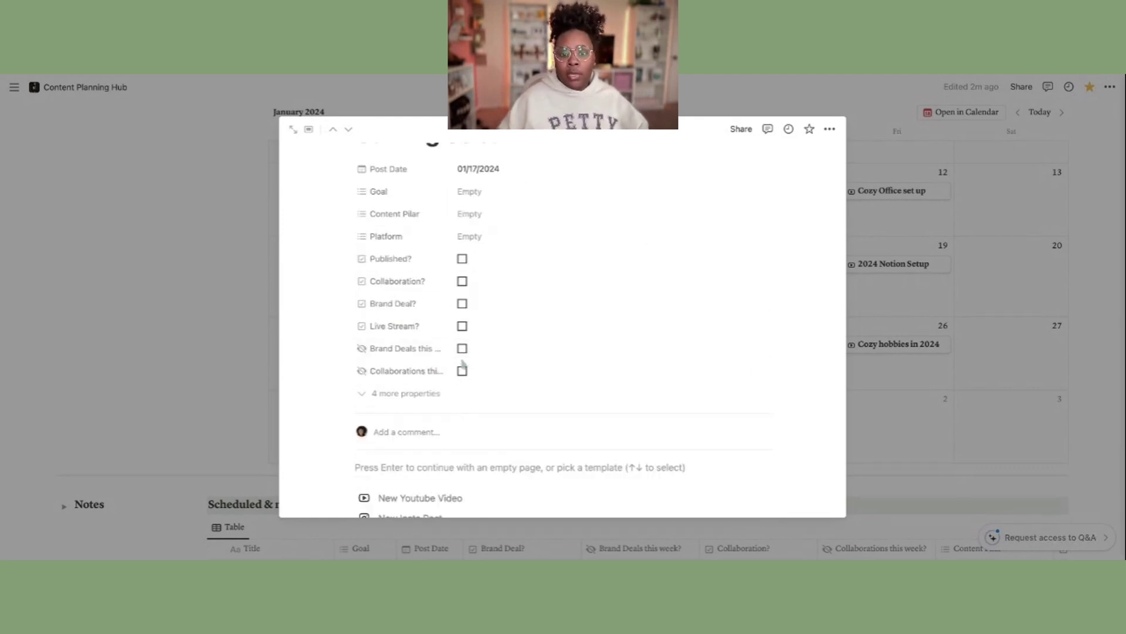
scroll(473, 355, "down", 3)
scroll(476, 355, "down", 1)
scroll(476, 355, "up", 5)
scroll(476, 355, "down", 4)
scroll(375, 340, "down", 1)
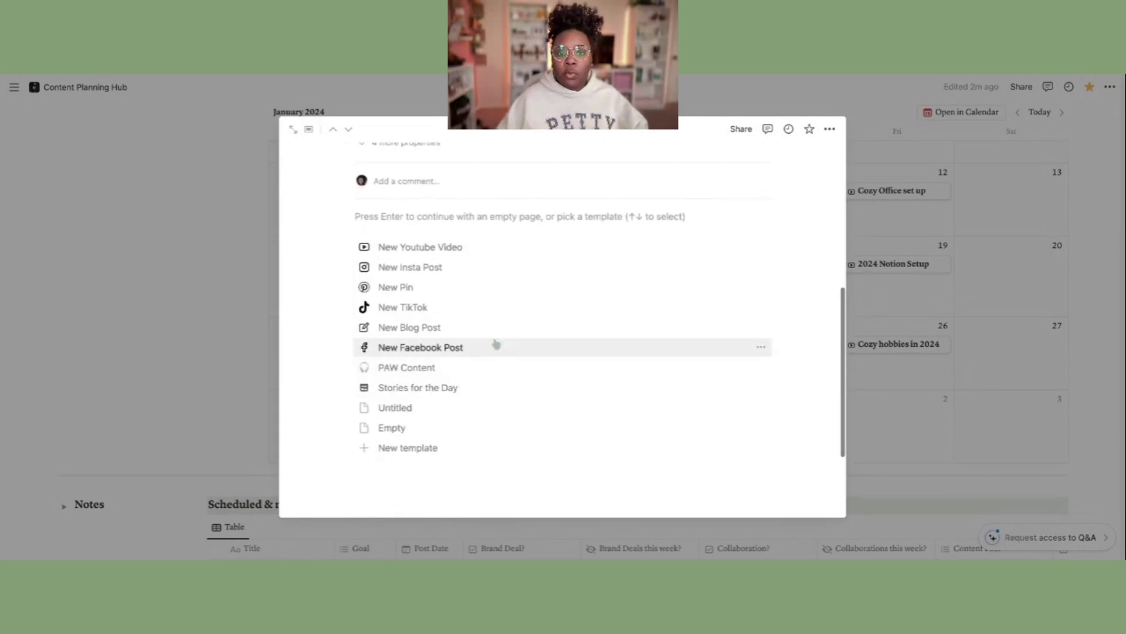
scroll(309, 329, "up", 5)
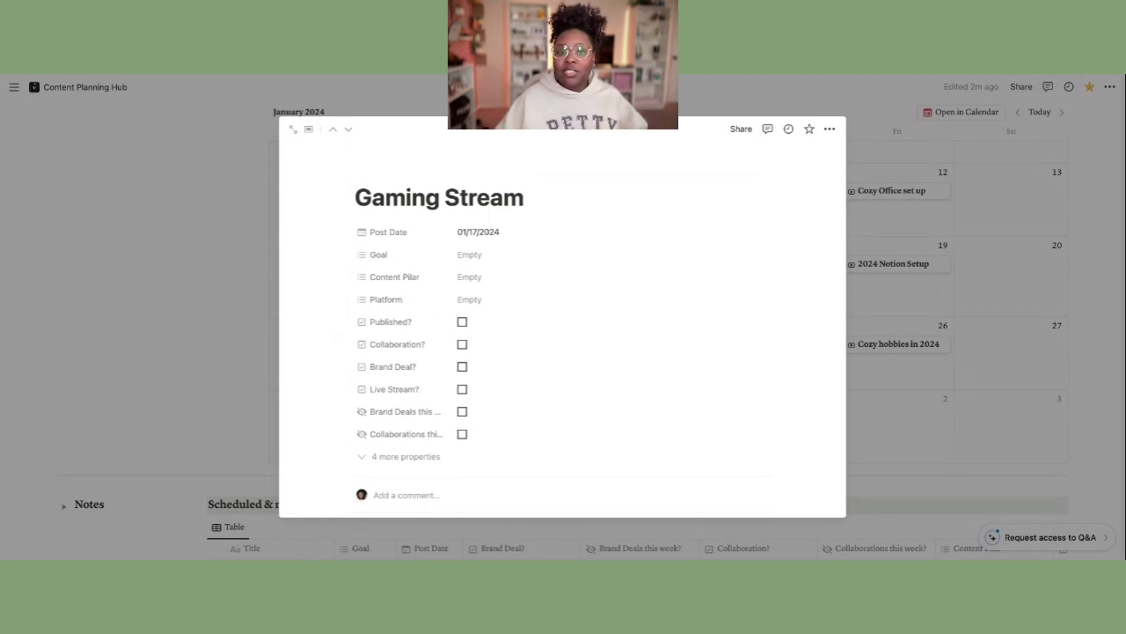
left_click(156, 267)
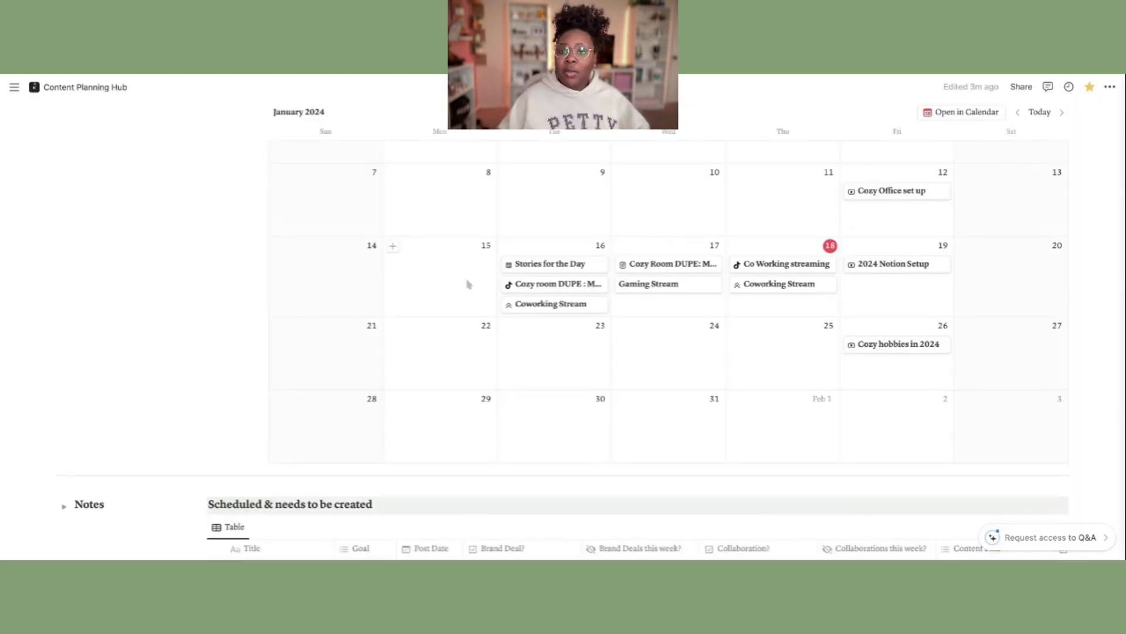
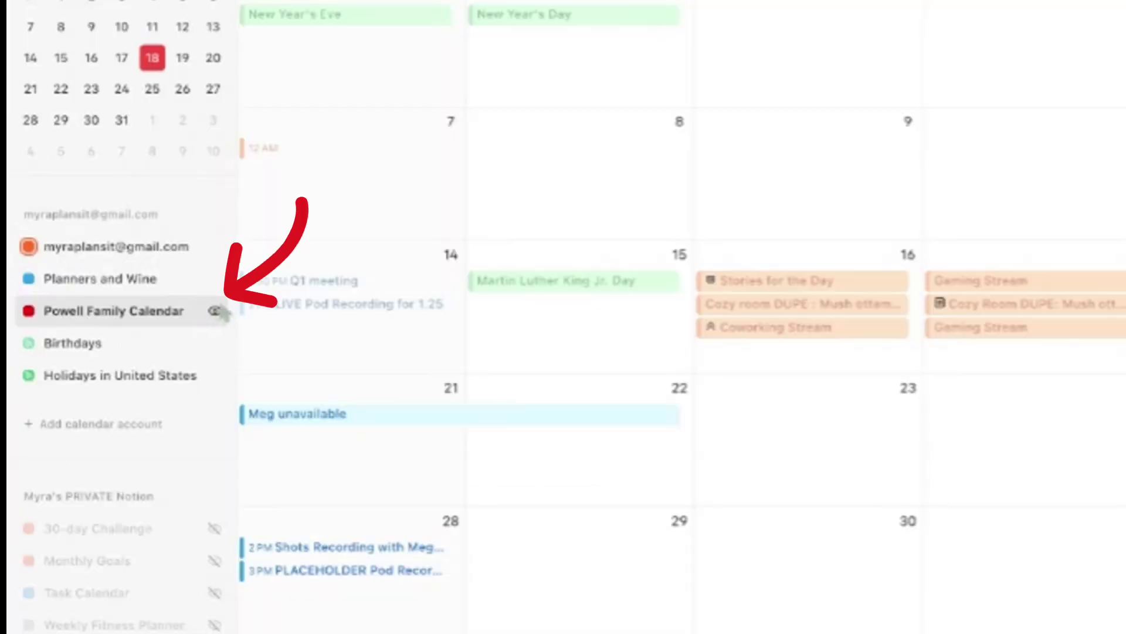
Step: In Notion Calendar, toggle the family calendar and the Planners and Wine calendar off and back on
left_click(215, 311)
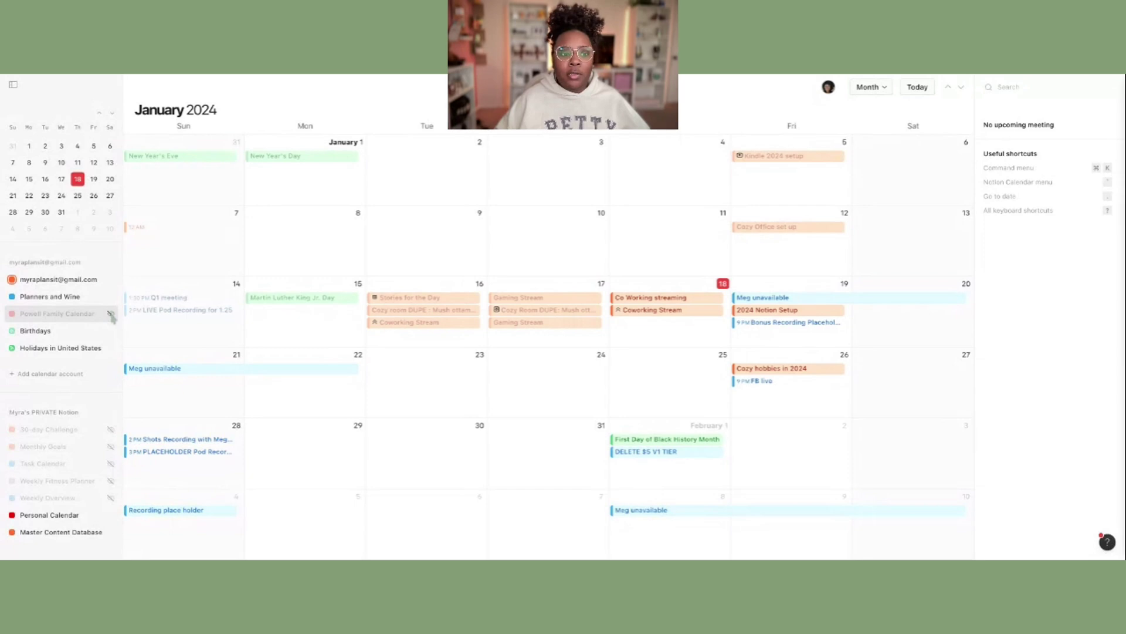
left_click(111, 314)
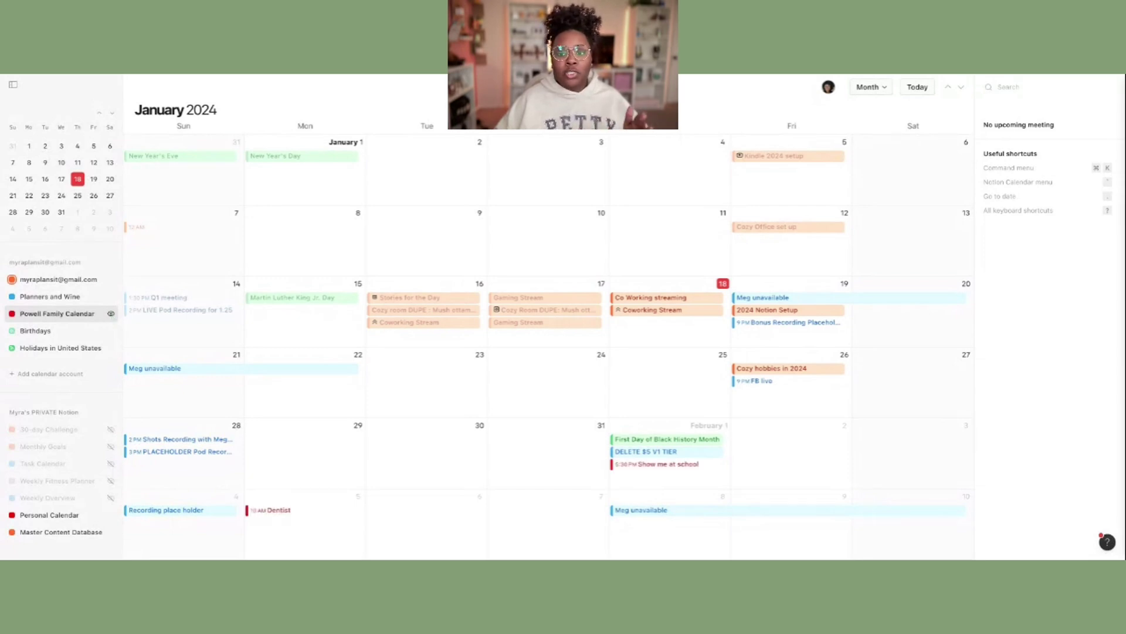
left_click(111, 314)
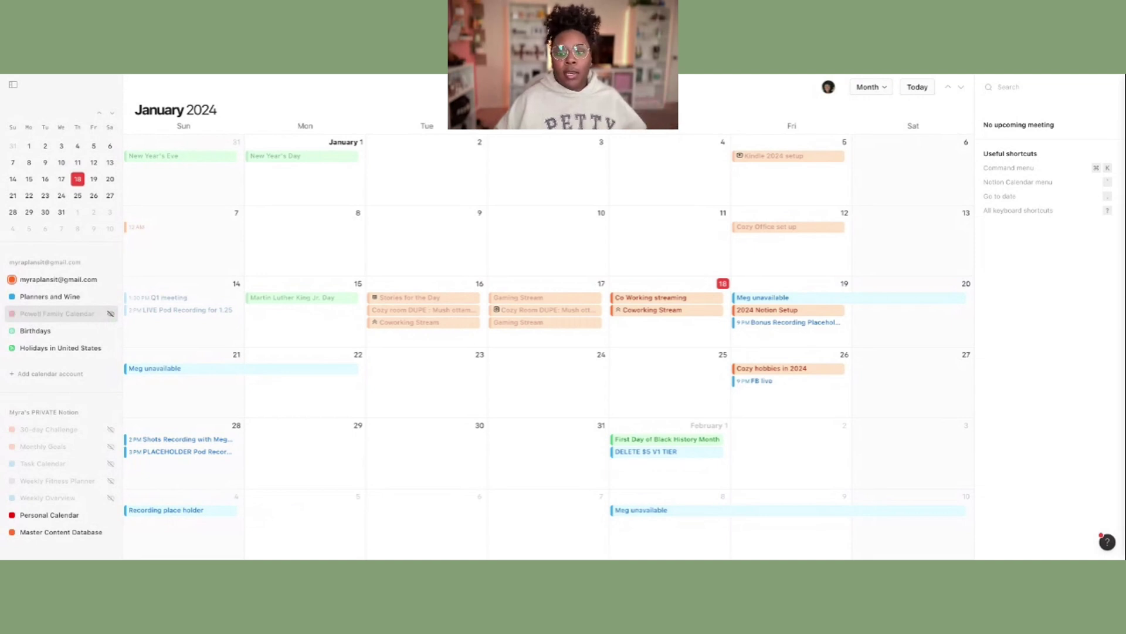
left_click(111, 314)
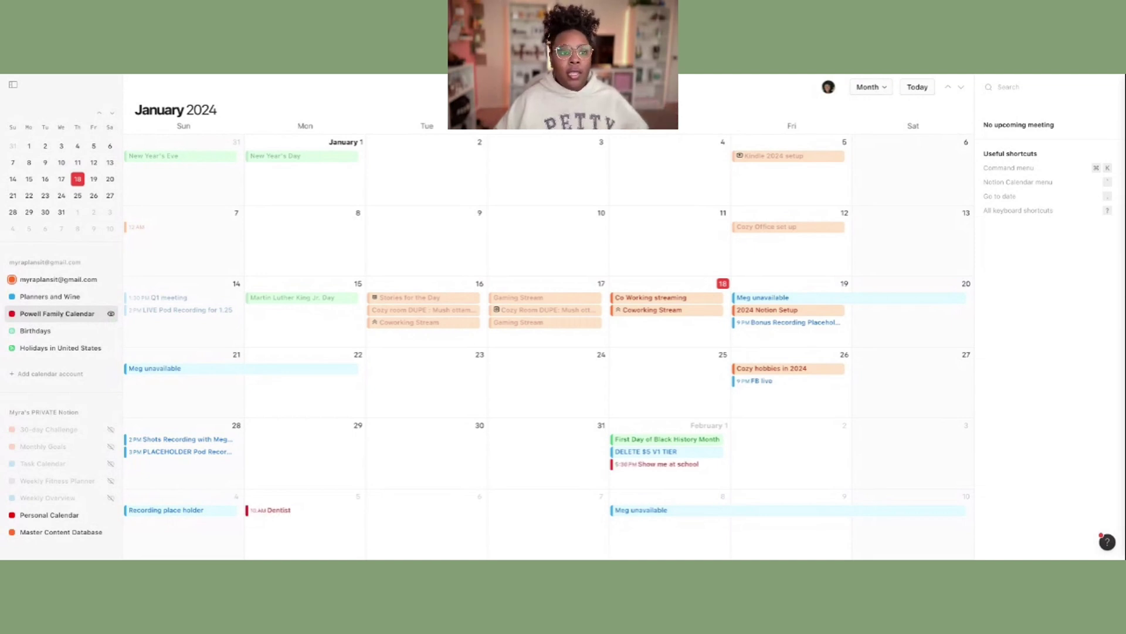
left_click(111, 297)
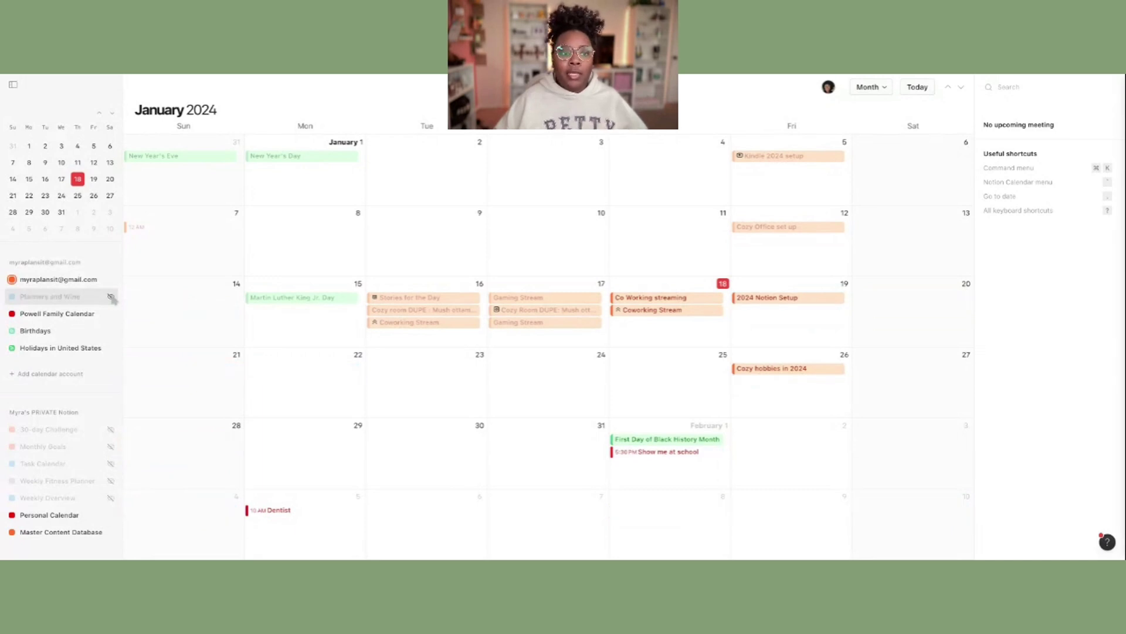
left_click(111, 297)
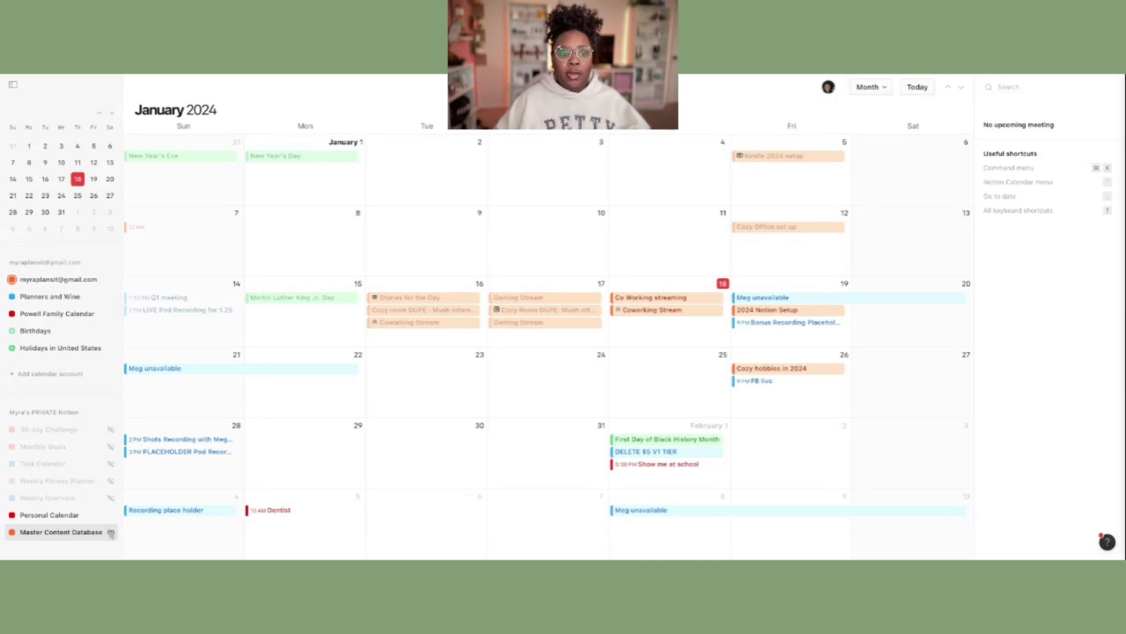
Step: Hide the Master Content Database and Personal Calendar from the month view and show both again
left_click(111, 533)
left_click(111, 515)
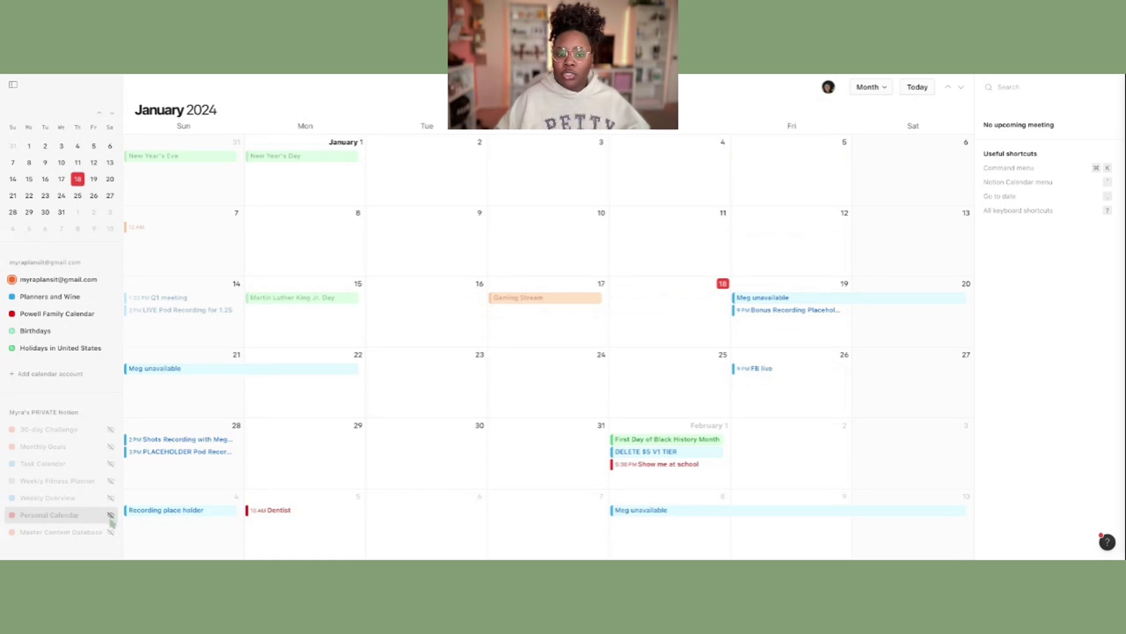
left_click(111, 516)
left_click(110, 532)
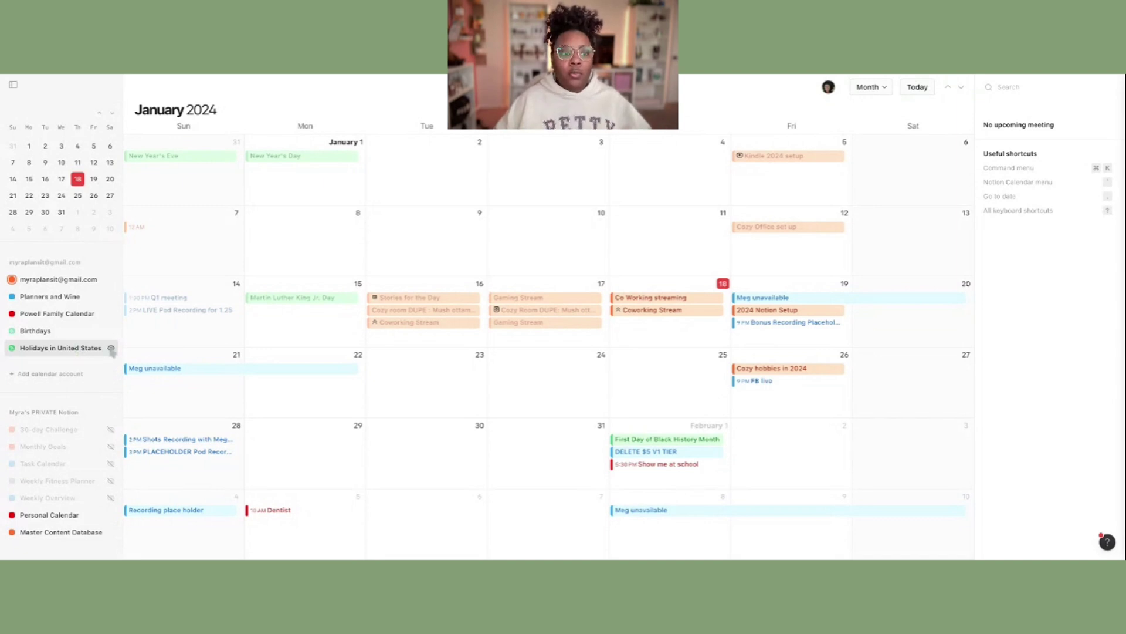
Step: Hide the Holidays in United States and Birthdays calendars and show both again
left_click(110, 347)
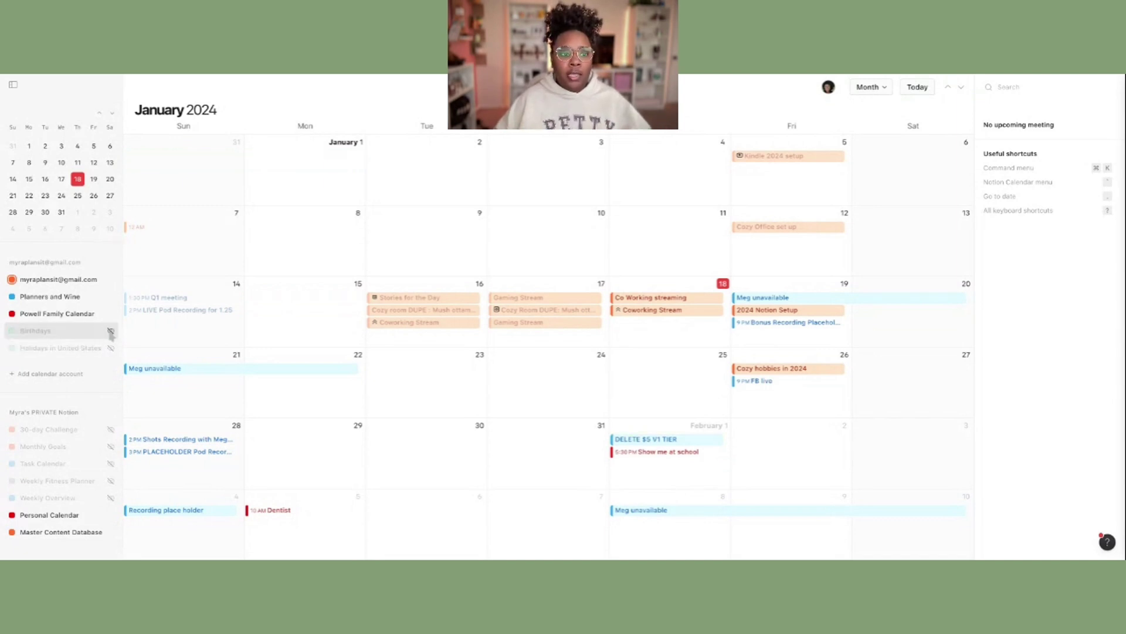
left_click(111, 348)
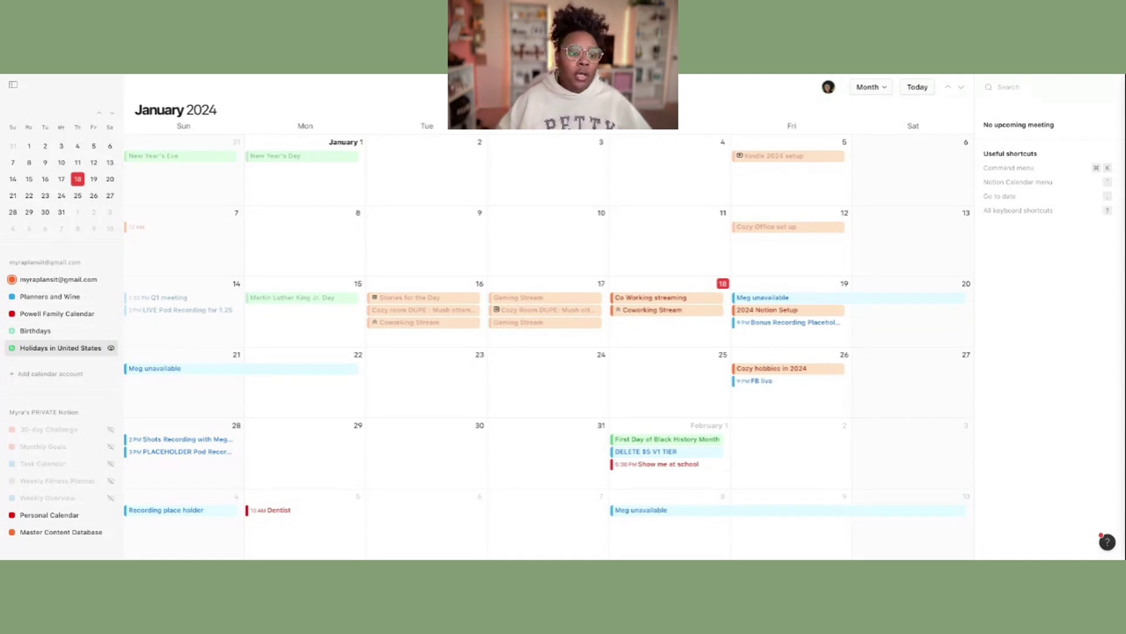
left_click(111, 348)
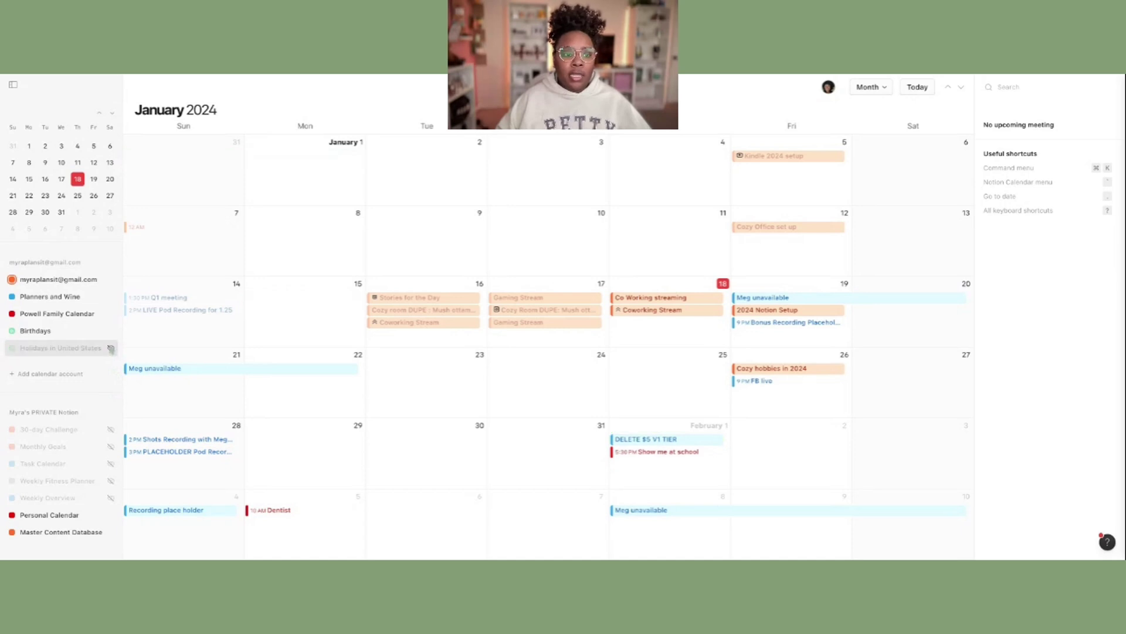
left_click(111, 332)
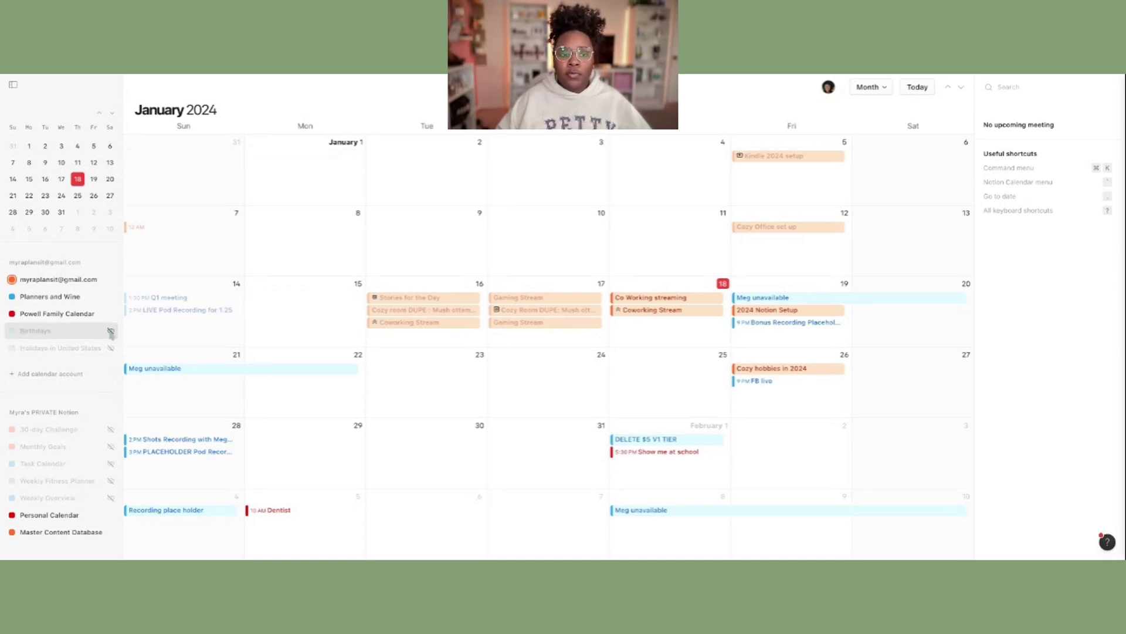
left_click(111, 332)
left_click(111, 348)
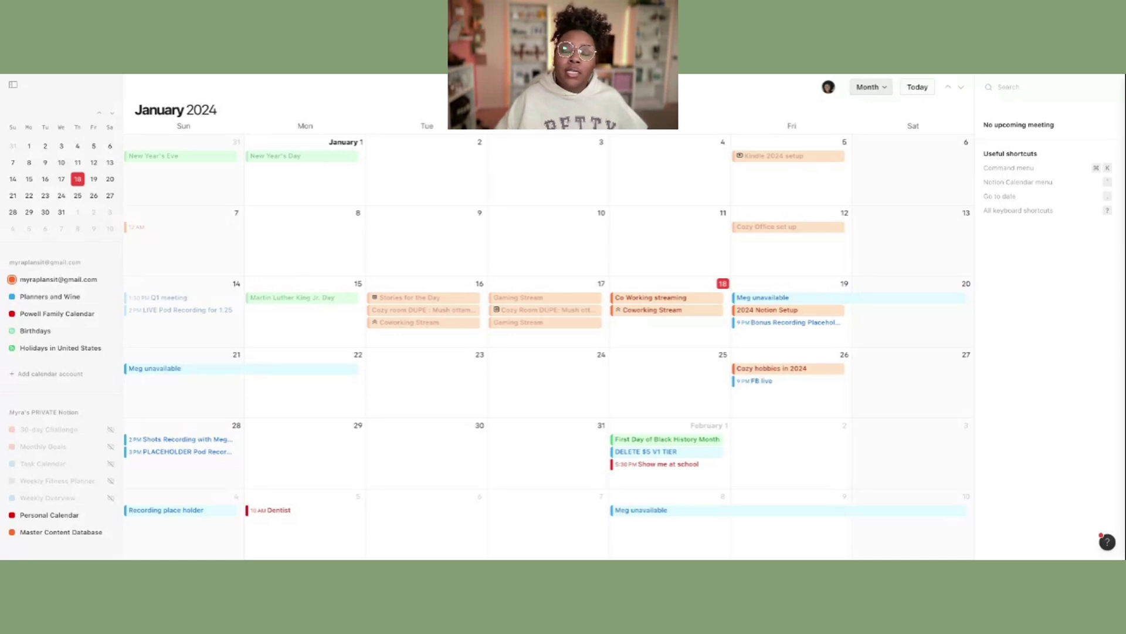
Step: Switch the calendar from month to week view and change it to a 5-day view scrolled to the current time
left_click(871, 87)
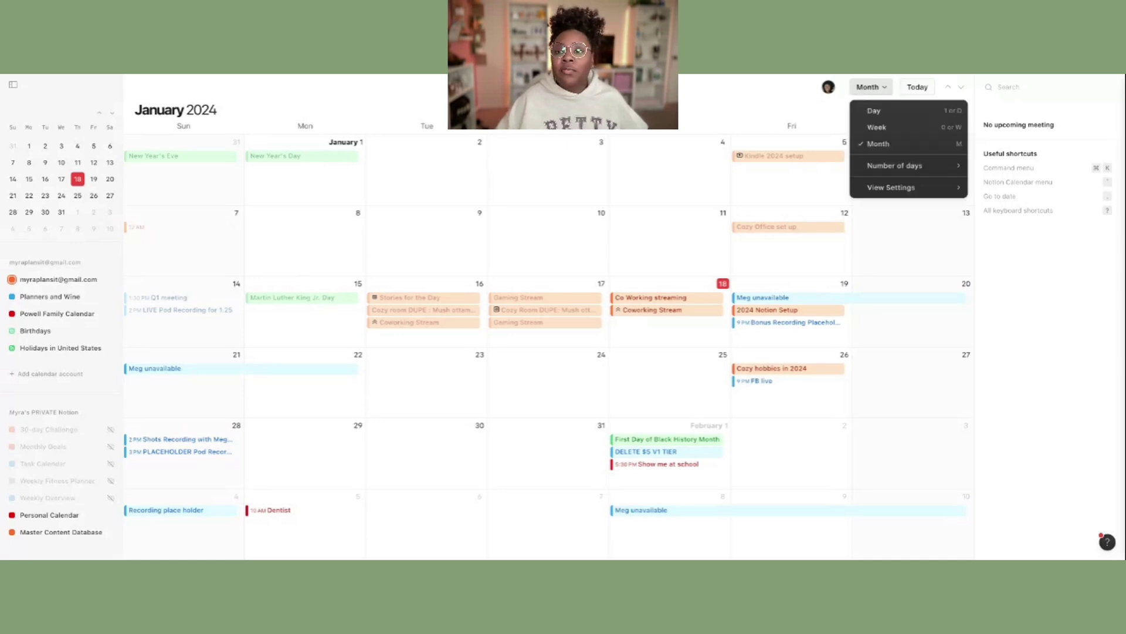
left_click(874, 130)
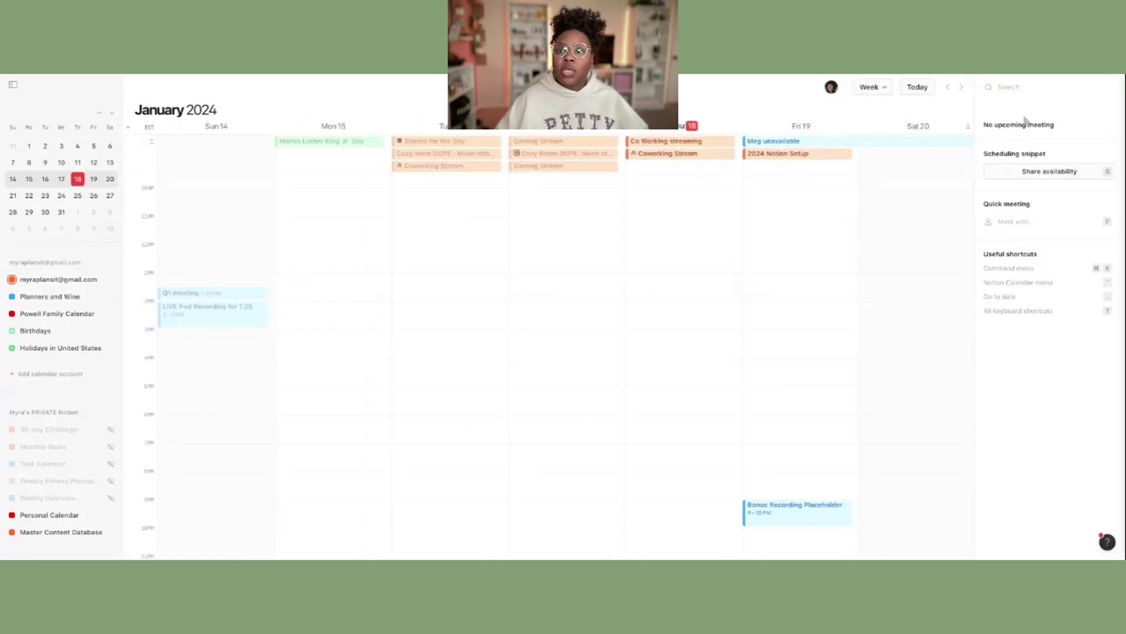
left_click(869, 89)
mouse_move(932, 170)
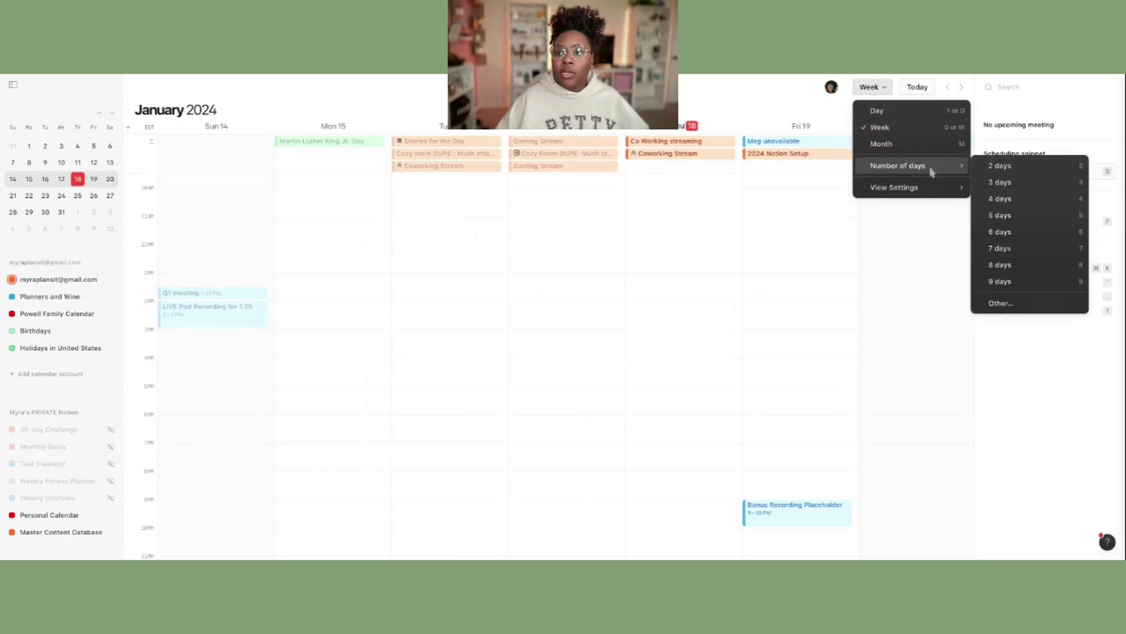
left_click(1007, 217)
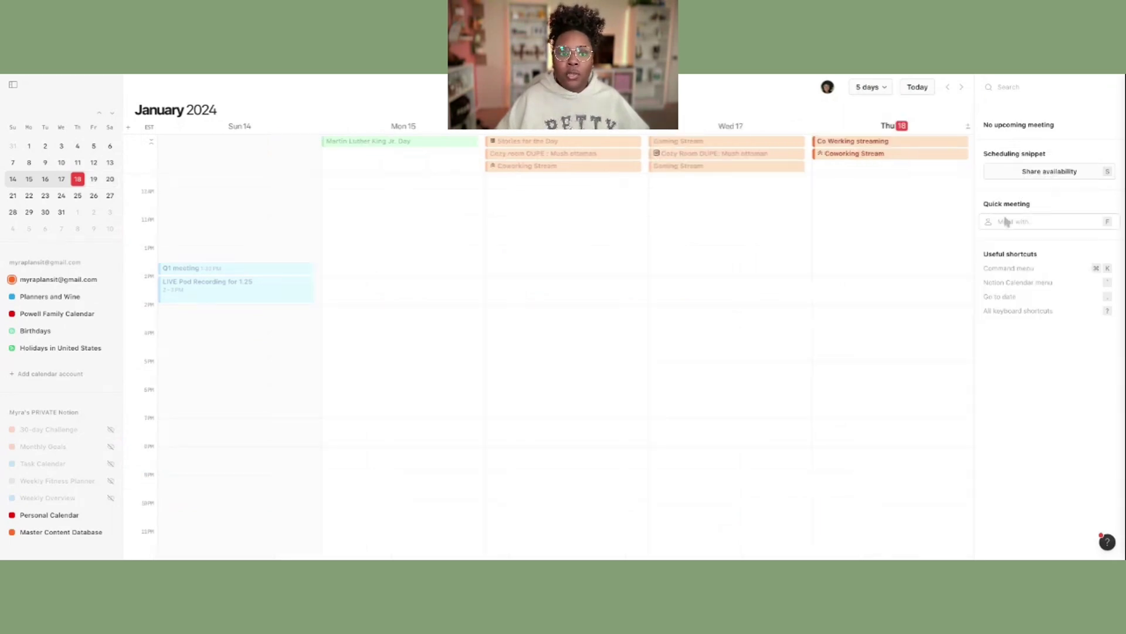
left_click(918, 88)
Step: Turn off weekends in the view settings and return the calendar to today
left_click(870, 88)
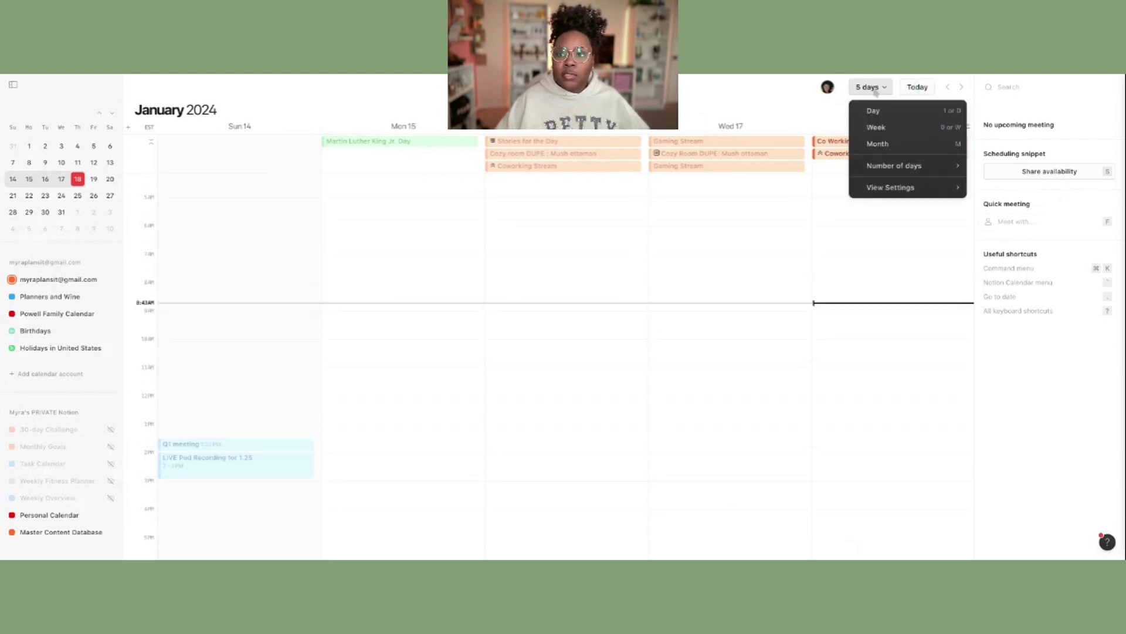
mouse_move(946, 191)
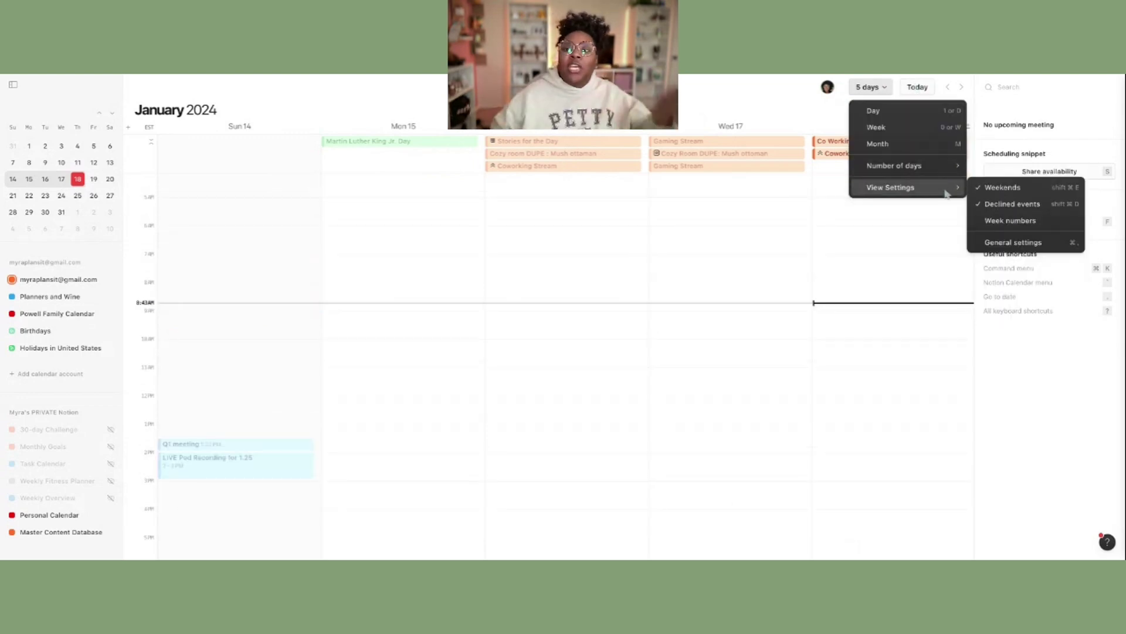
left_click(979, 188)
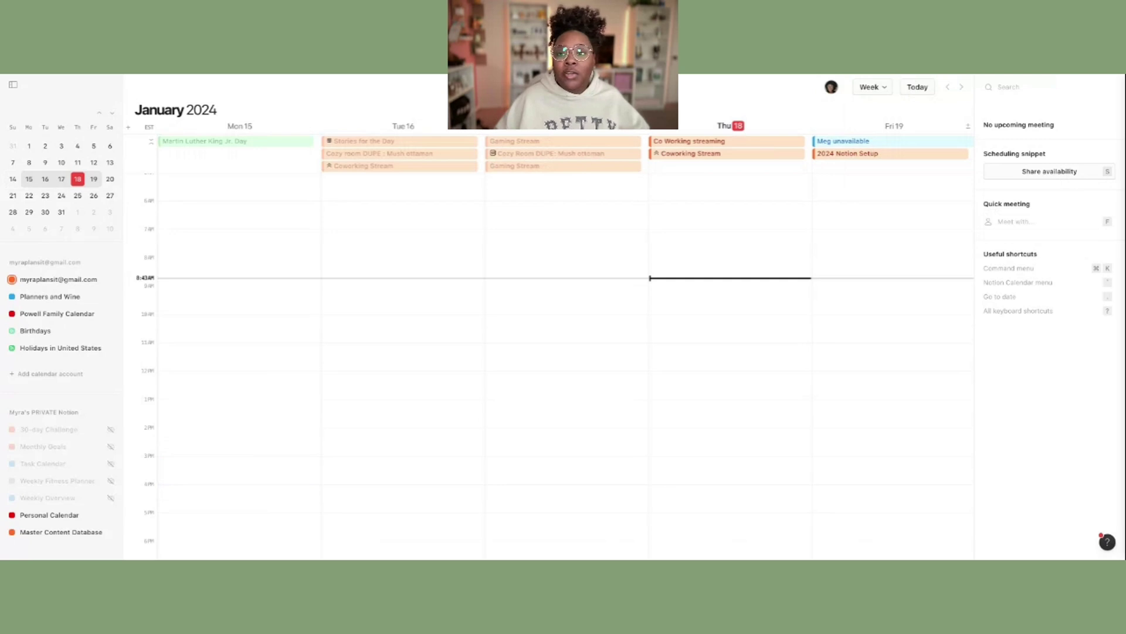
left_click(919, 90)
Step: Create a Morning Walk event on Wednesday, January 17, from about 4:45AM to 8AM and shift its start to 5AM
left_click(566, 190)
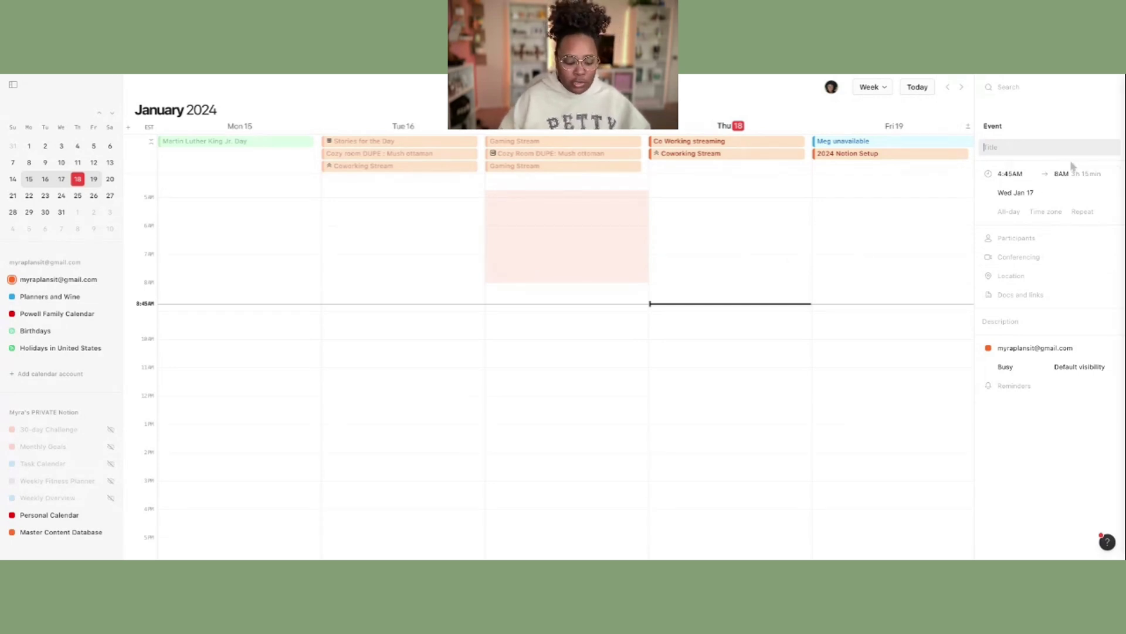
type("Mor")
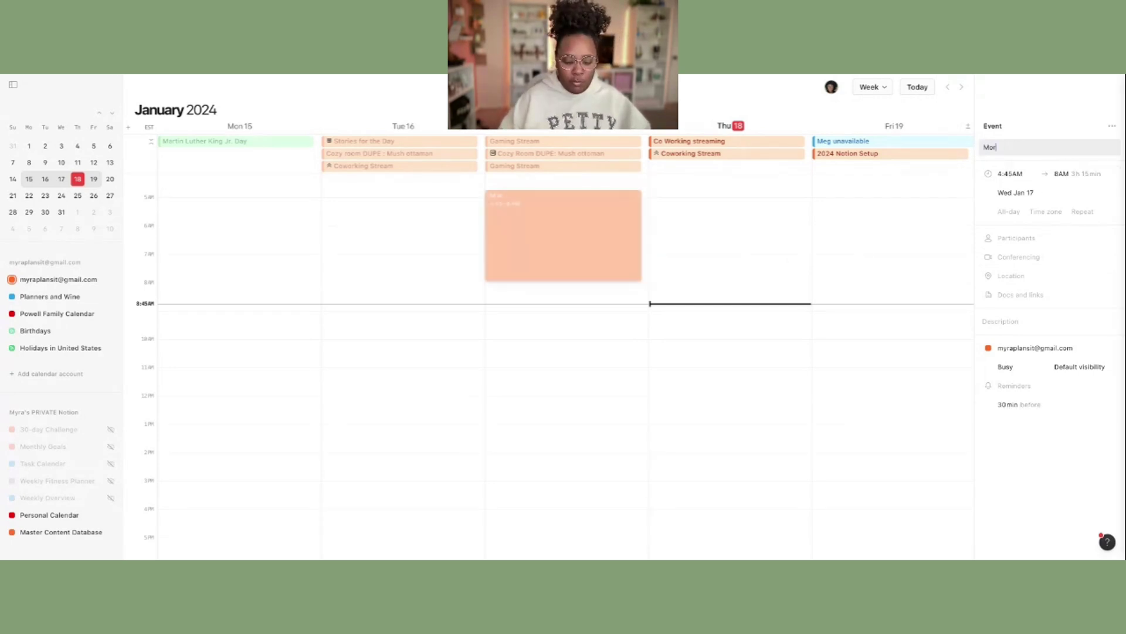
type("ning Walk")
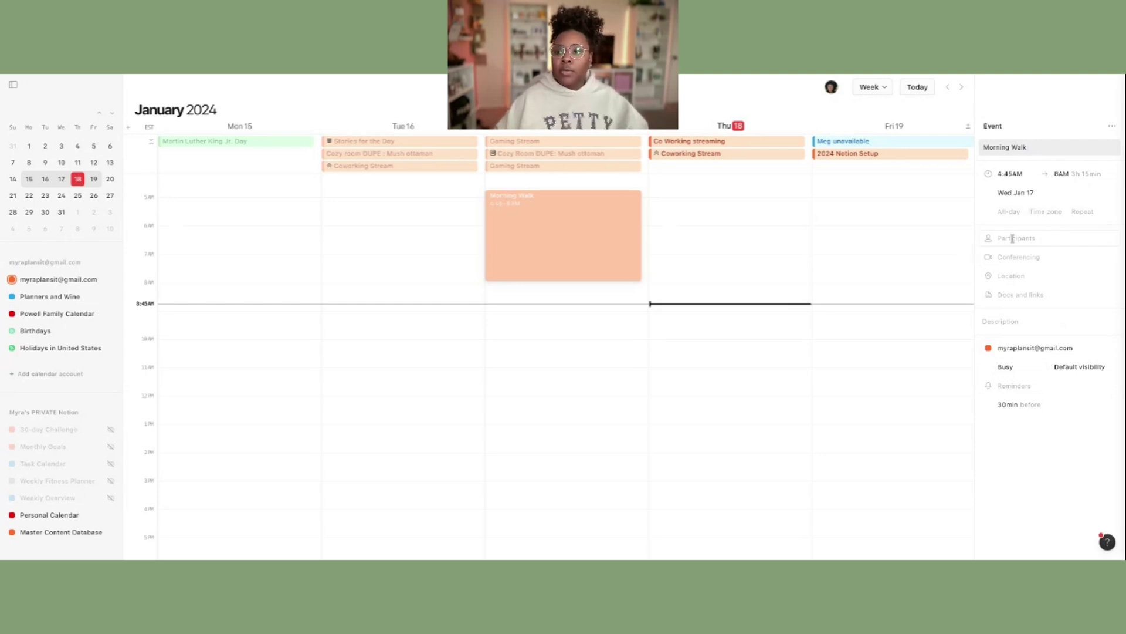
left_click(1013, 176)
scroll(930, 186, "up", 2)
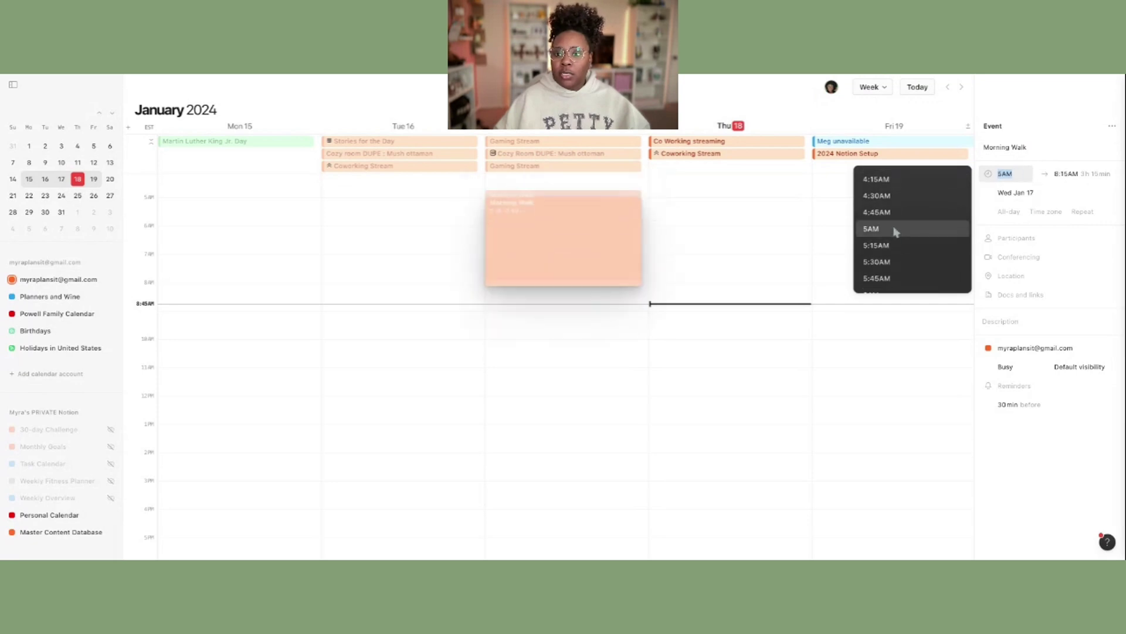
left_click(896, 233)
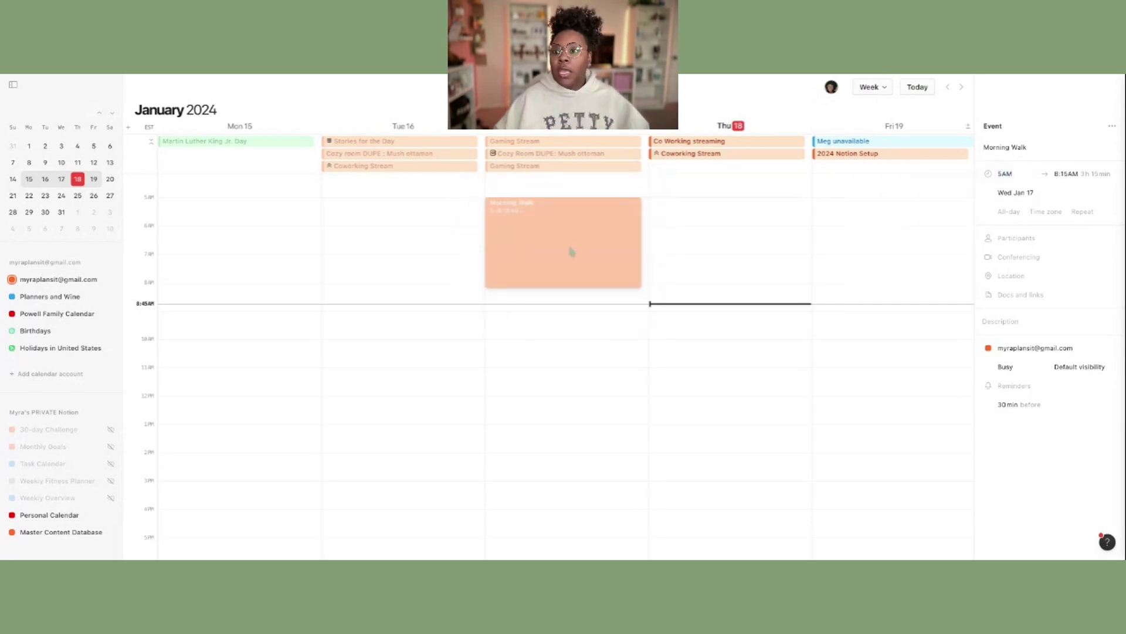
Step: Move the Morning Walk event to Thursday, January 18, keeping its 5AM start
scroll(572, 252, "right", 1)
scroll(573, 253, "down", 1)
scroll(573, 264, "up", 2)
scroll(573, 264, "left", 1)
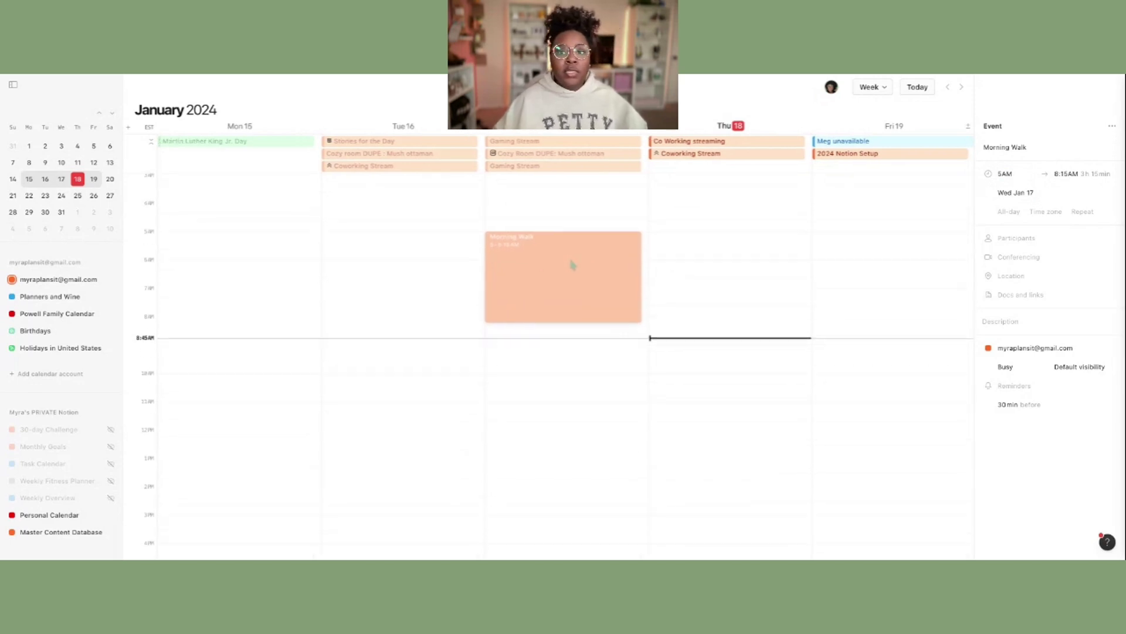
left_click_drag(533, 285, 697, 286)
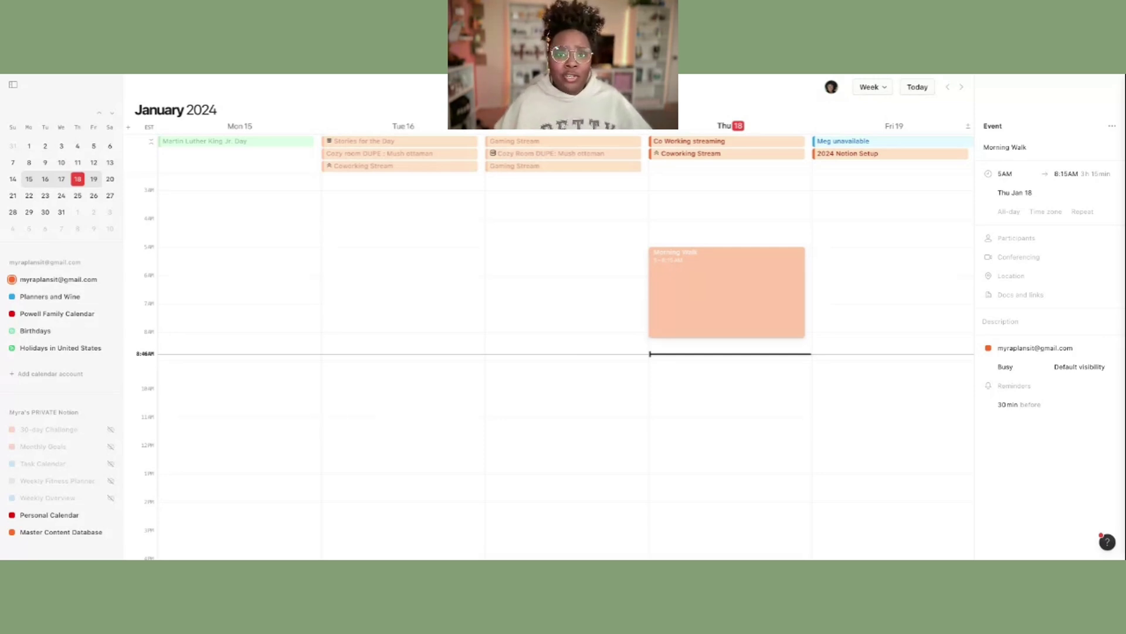
Step: Switch to month view, look through the events from February to April 2024, and return to January
key("m")
key("j")
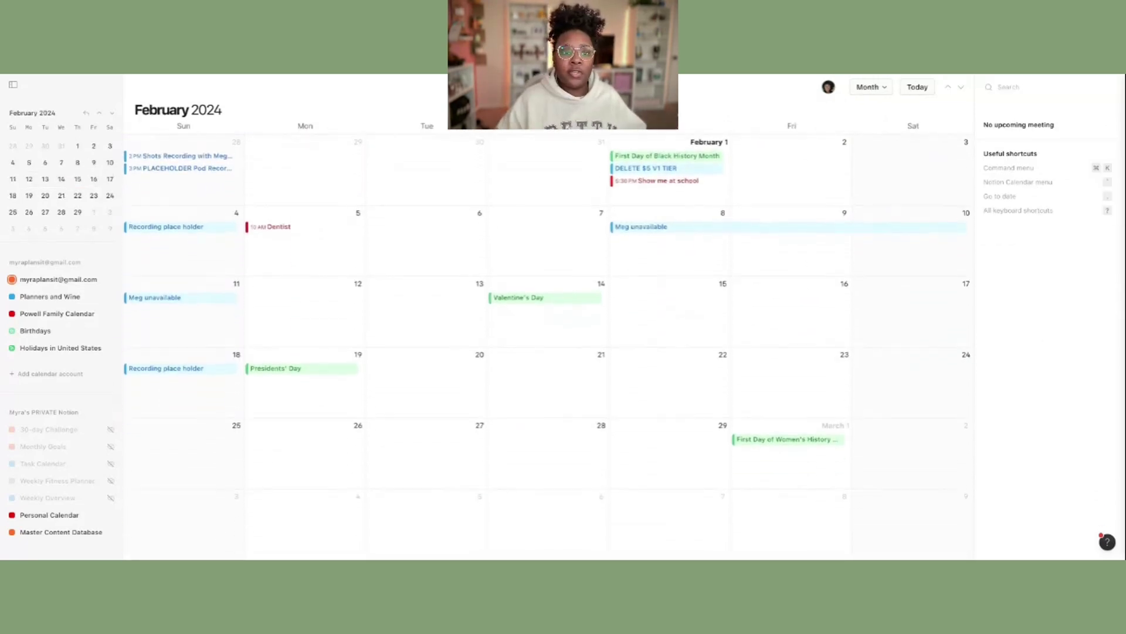
scroll(547, 349, "down", 5)
scroll(548, 349, "up", 4)
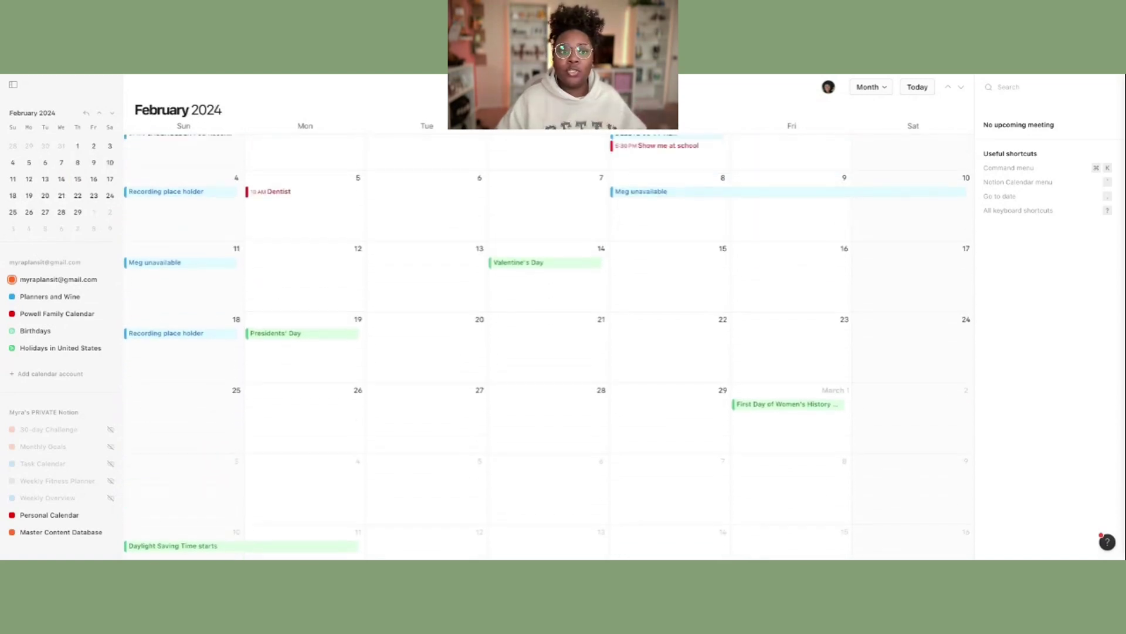
scroll(547, 342, "up", 2)
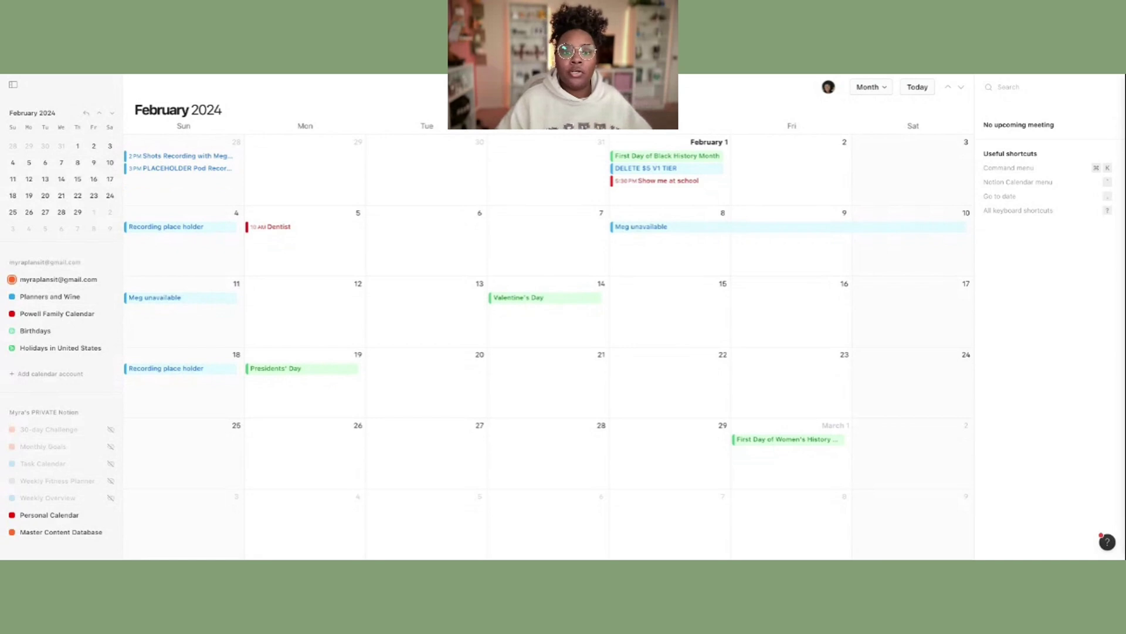
scroll(547, 343, "down", 10)
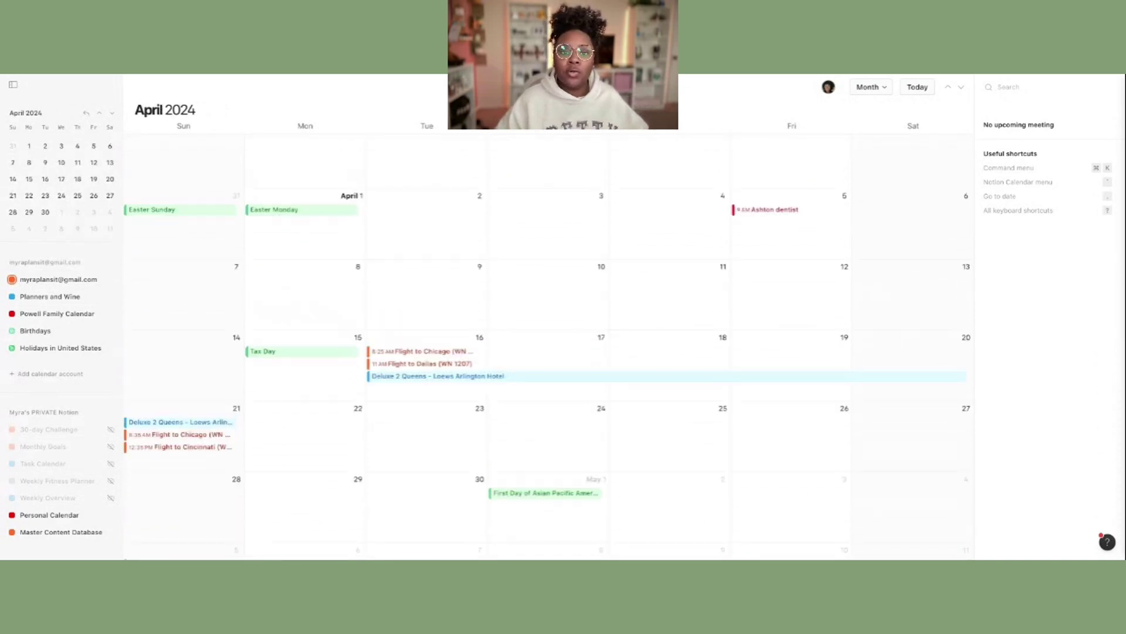
scroll(548, 350, "up", 12)
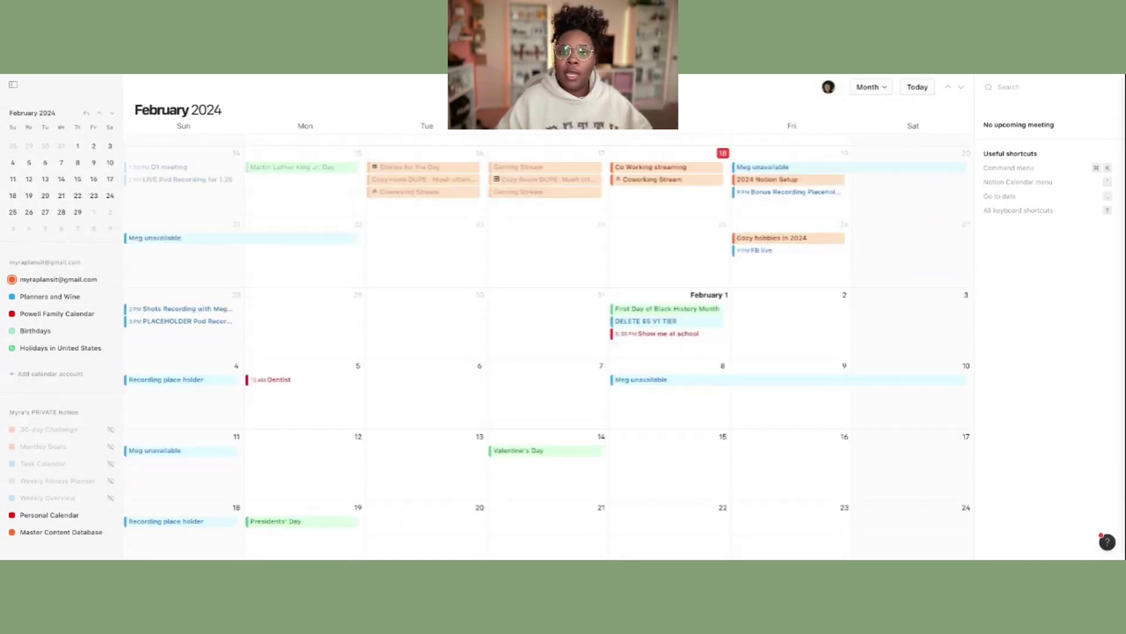
scroll(548, 346, "up", 3)
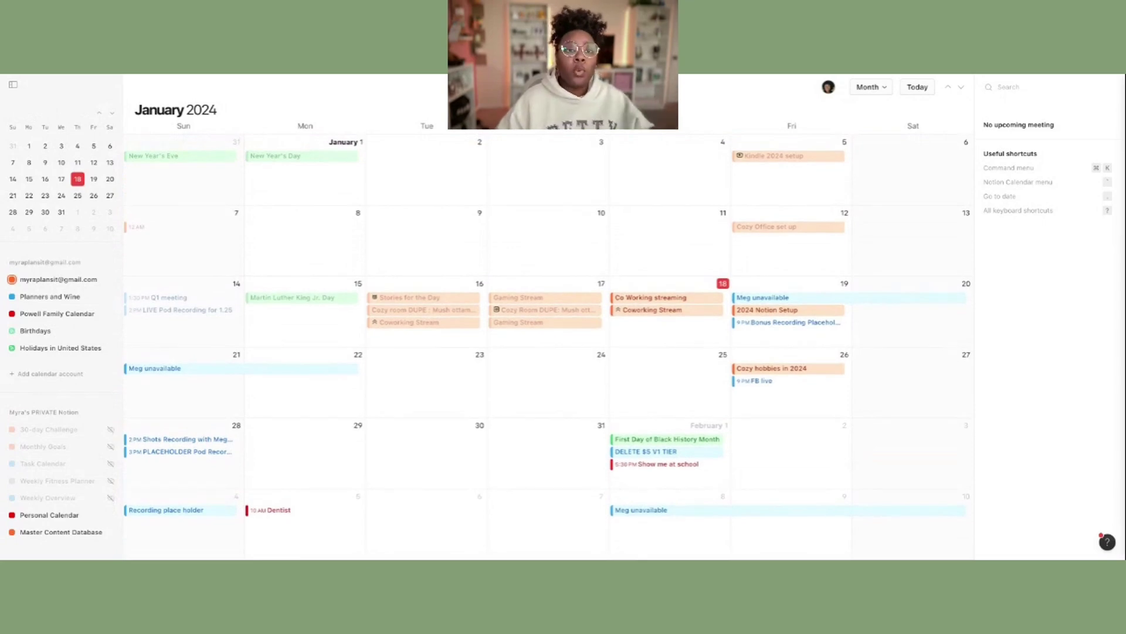